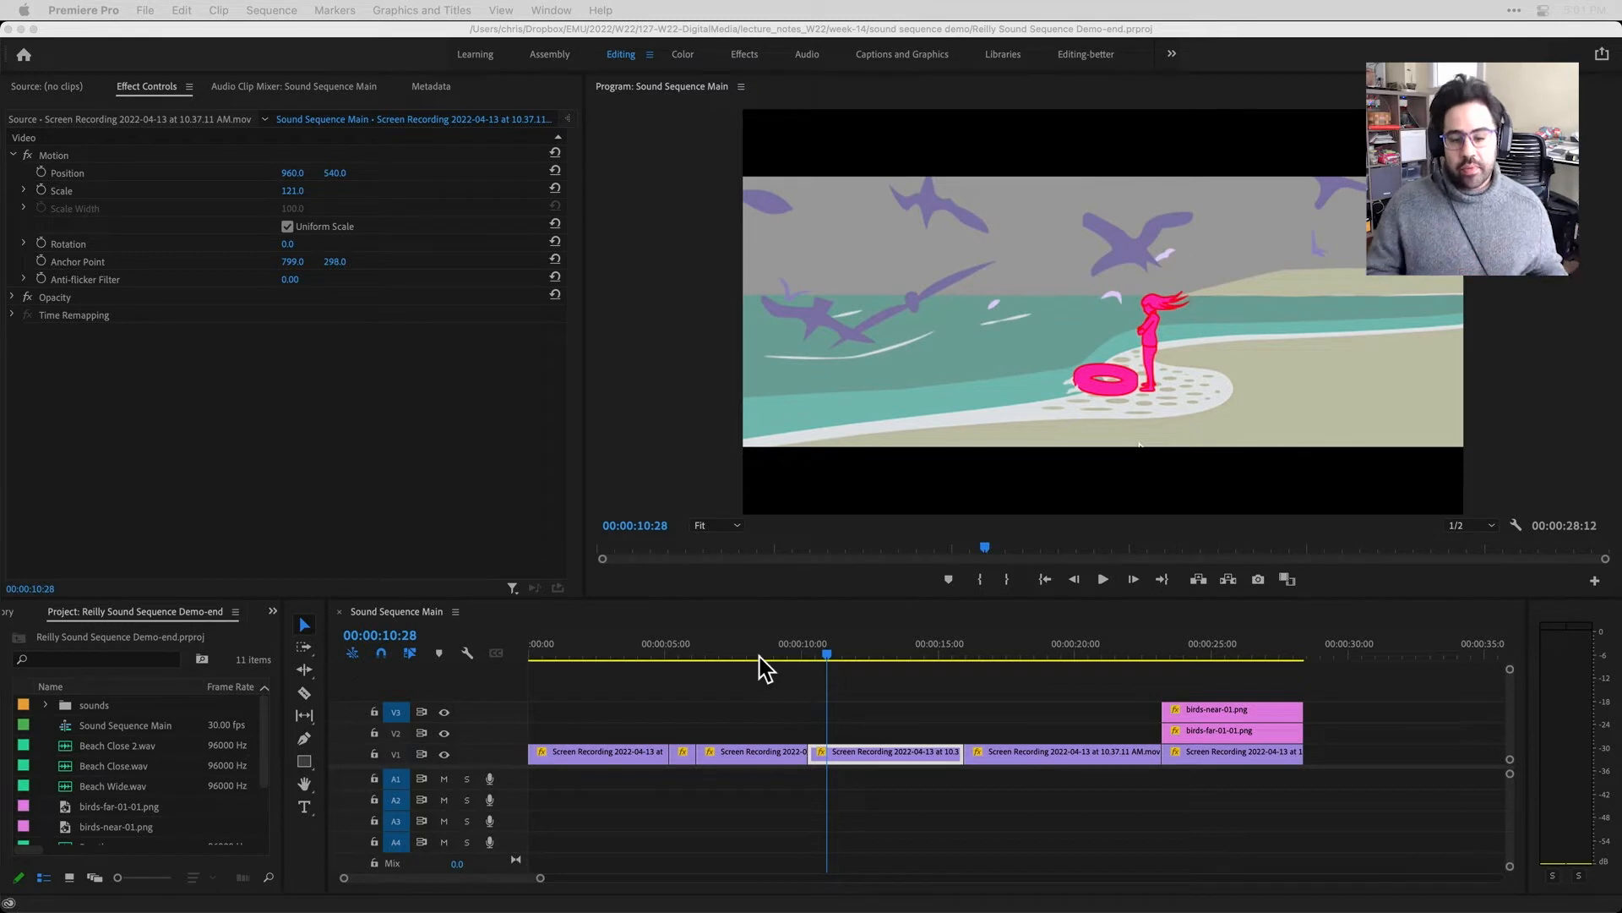
Step: Show the selected beach clip's keyframe timeline and enable Scale keyframing at 00:00:10:10, near the clip's start
click(901, 756)
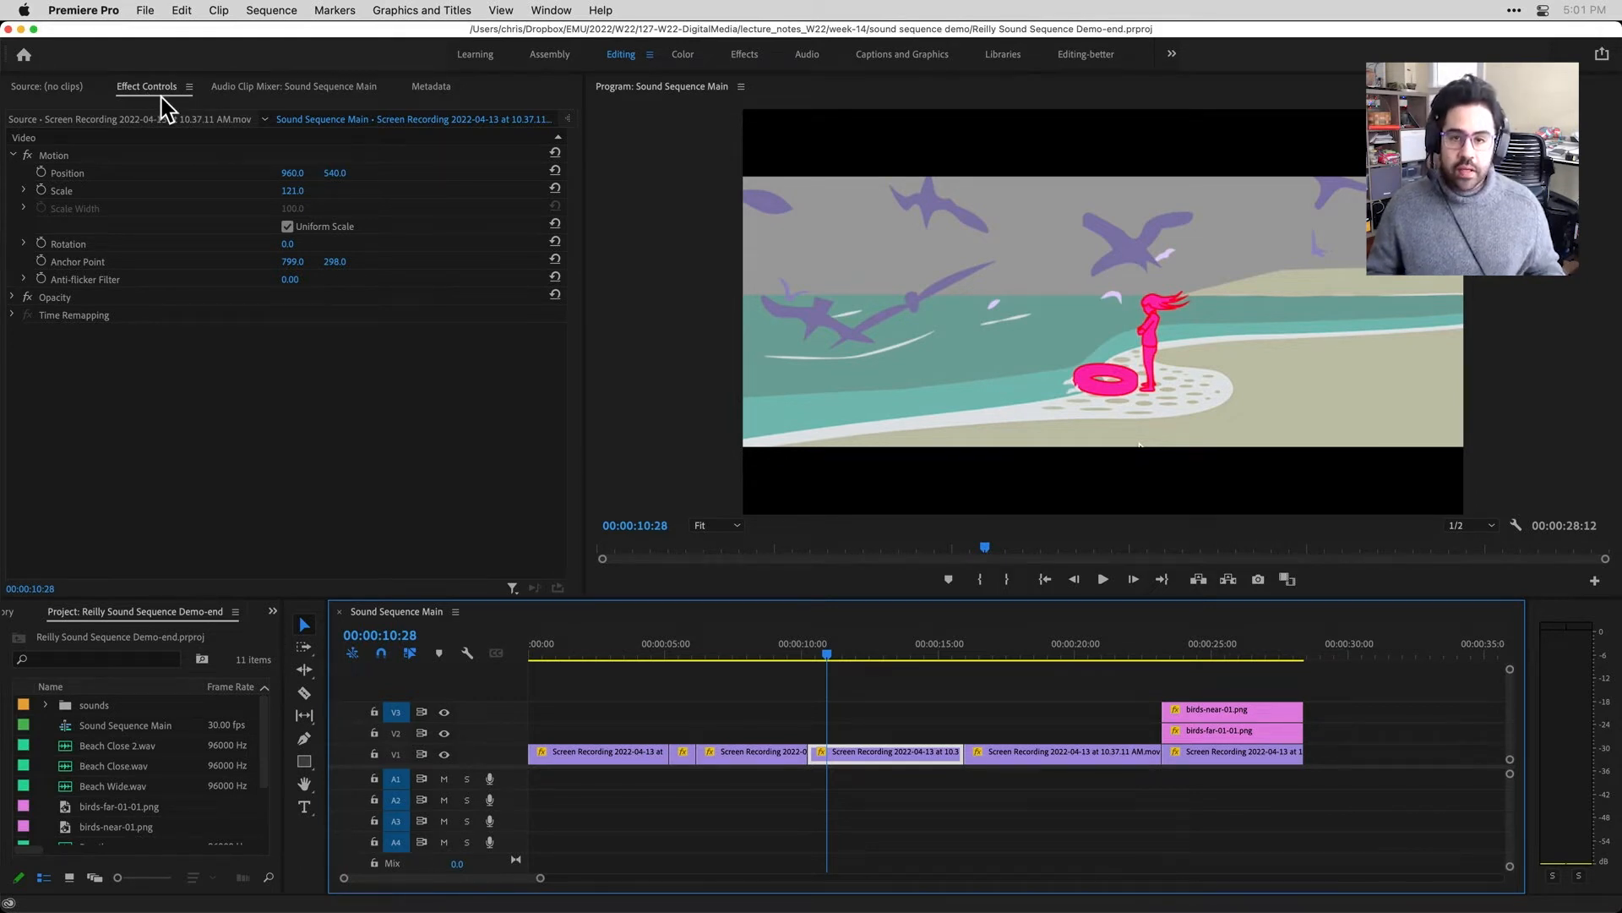
click(566, 119)
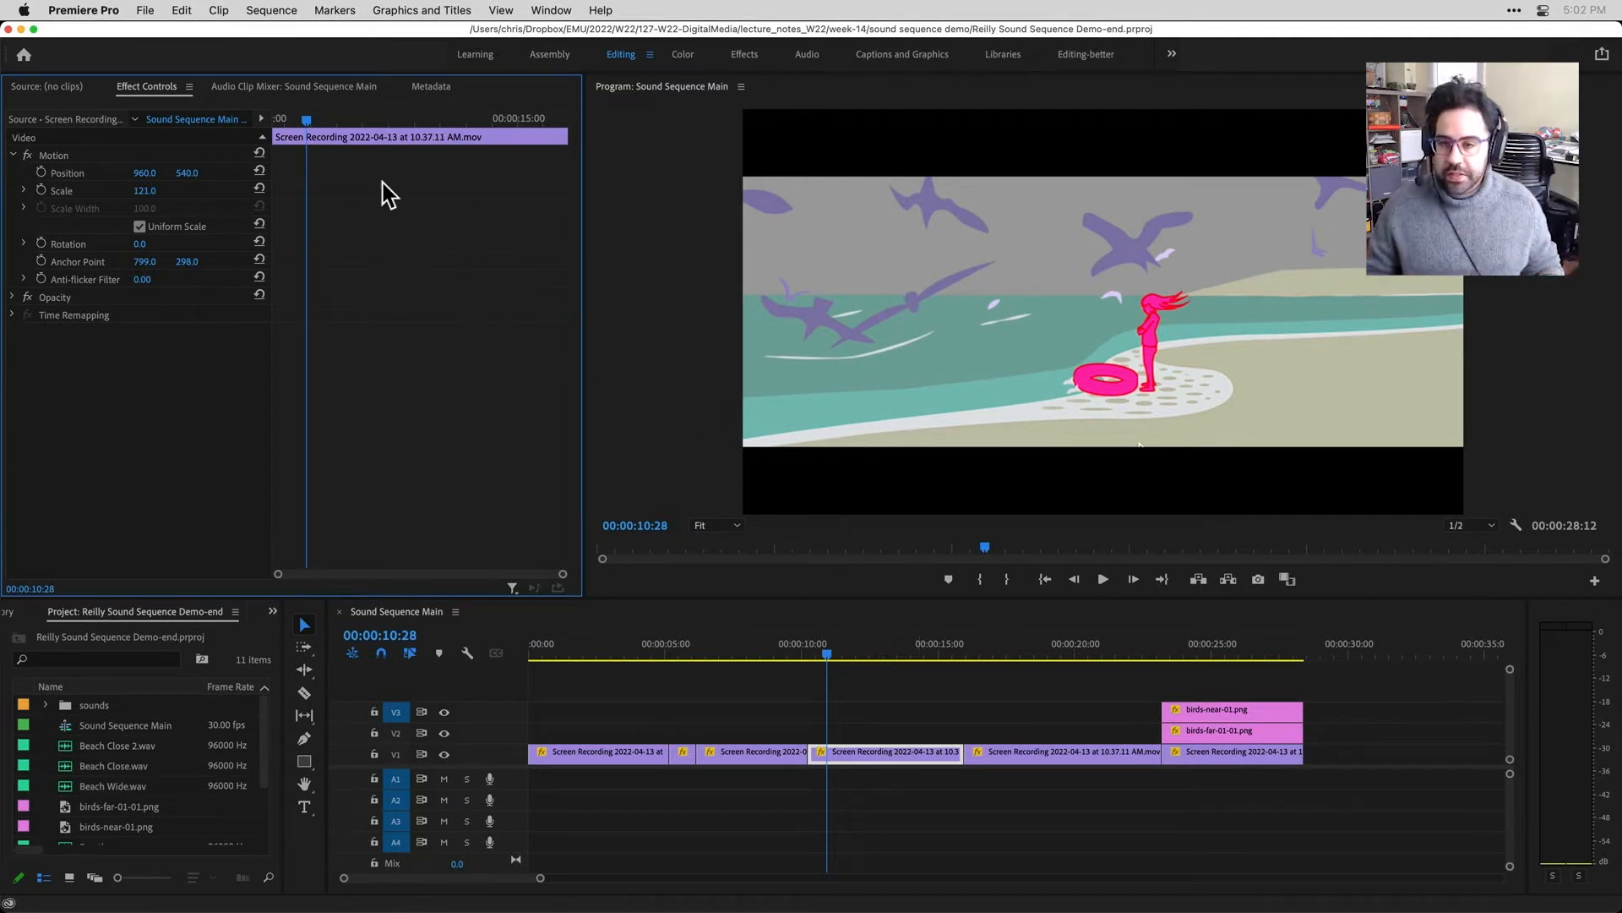
drag(332, 130, 321, 134)
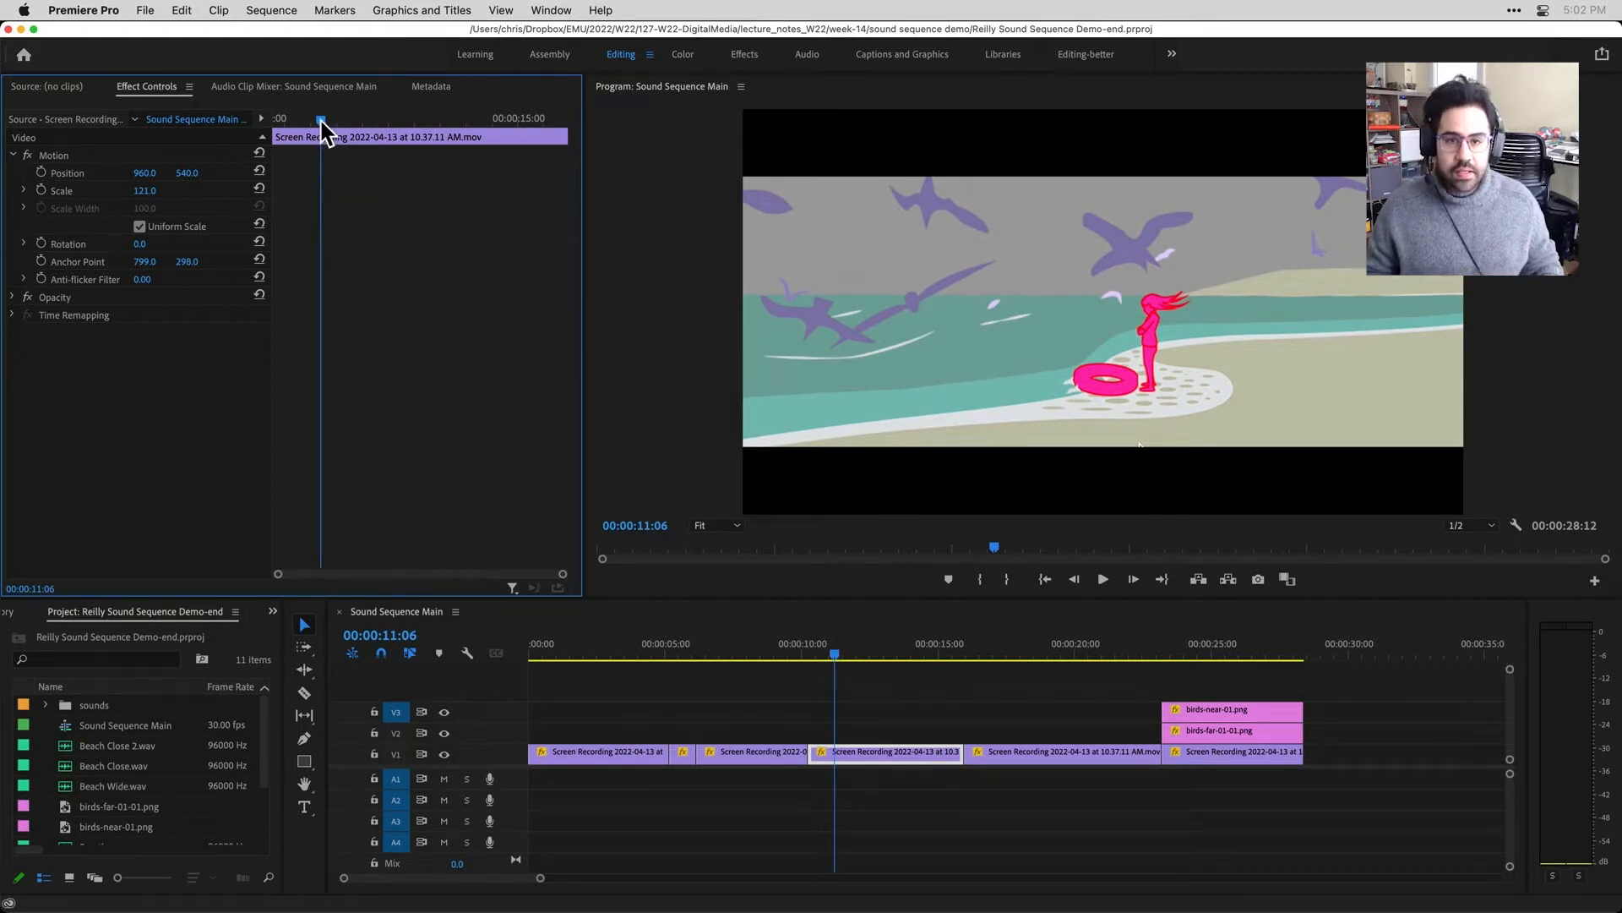
drag(321, 121, 281, 121)
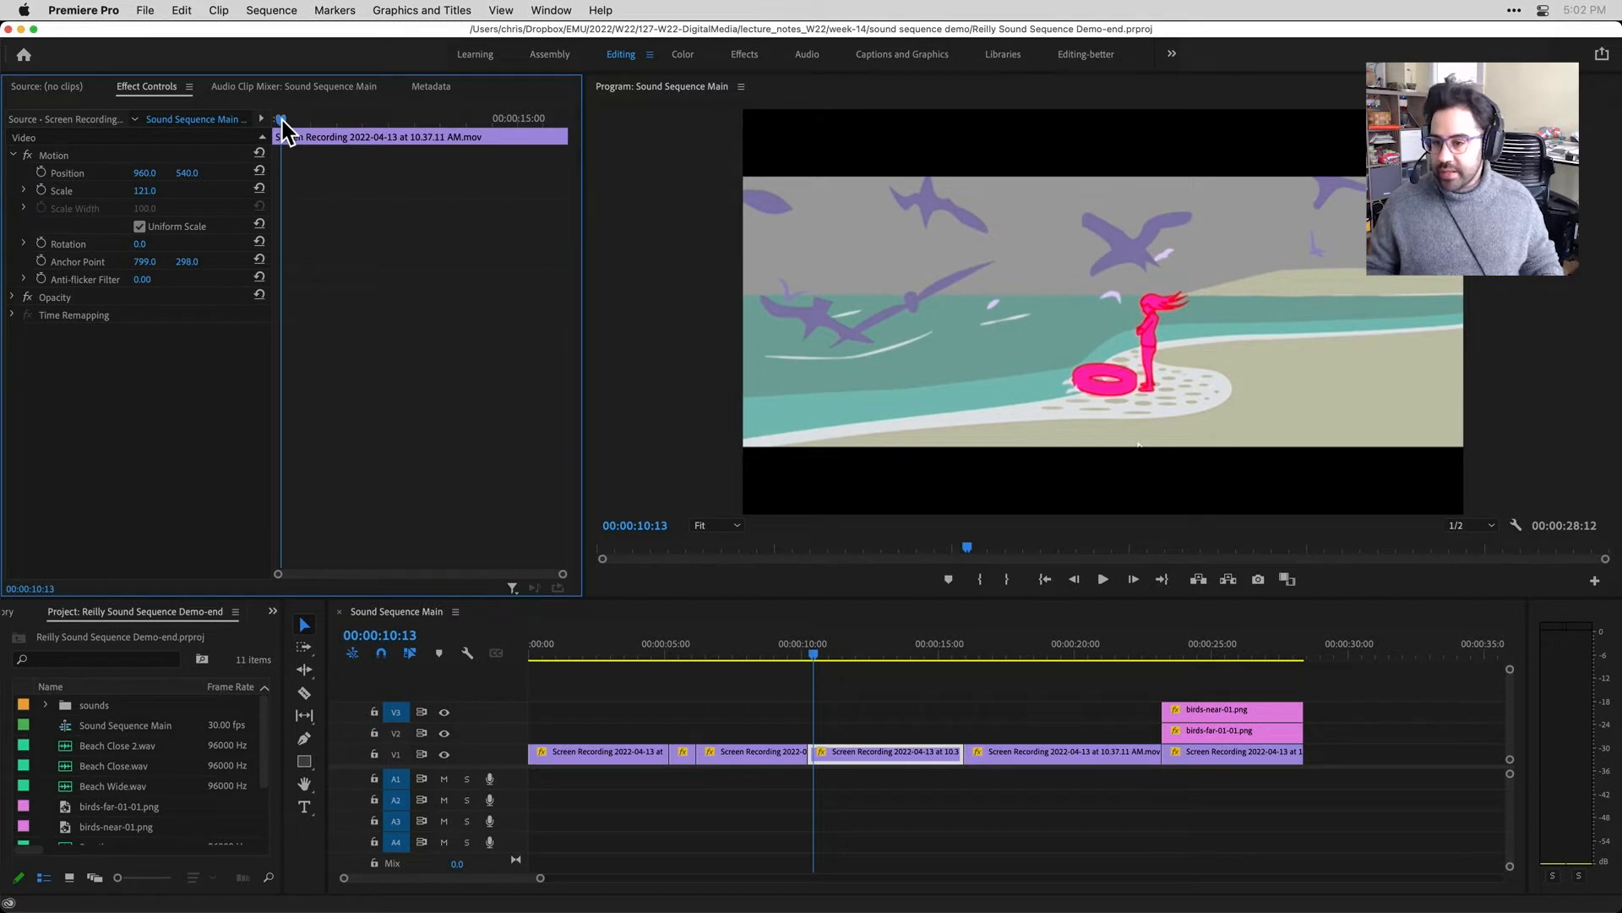
drag(282, 120, 273, 123)
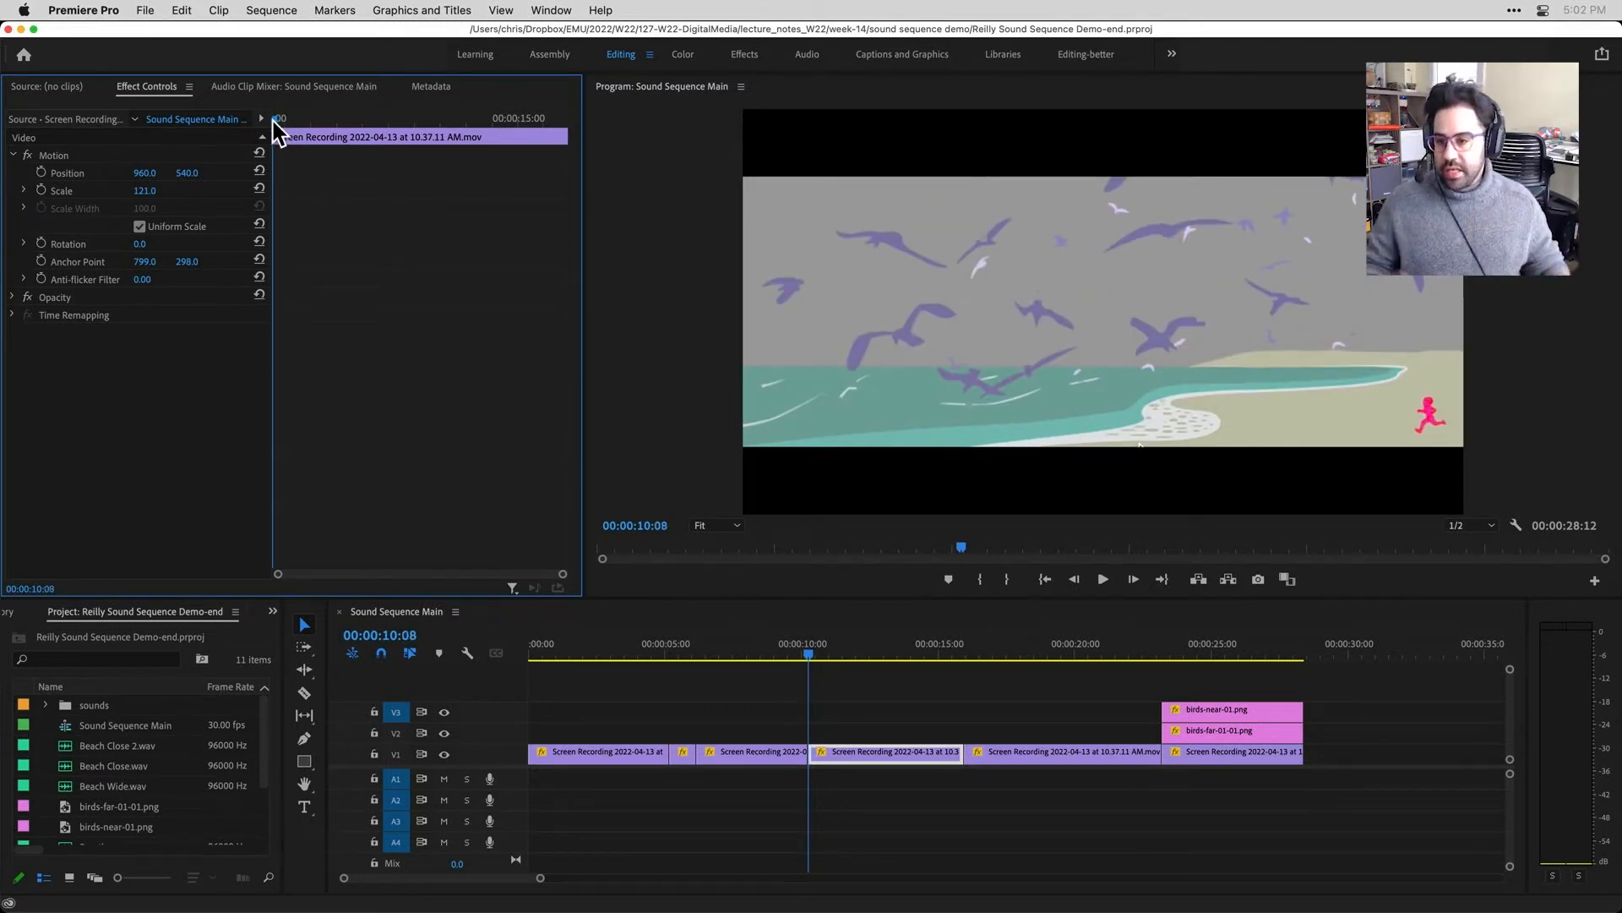
drag(273, 121, 277, 121)
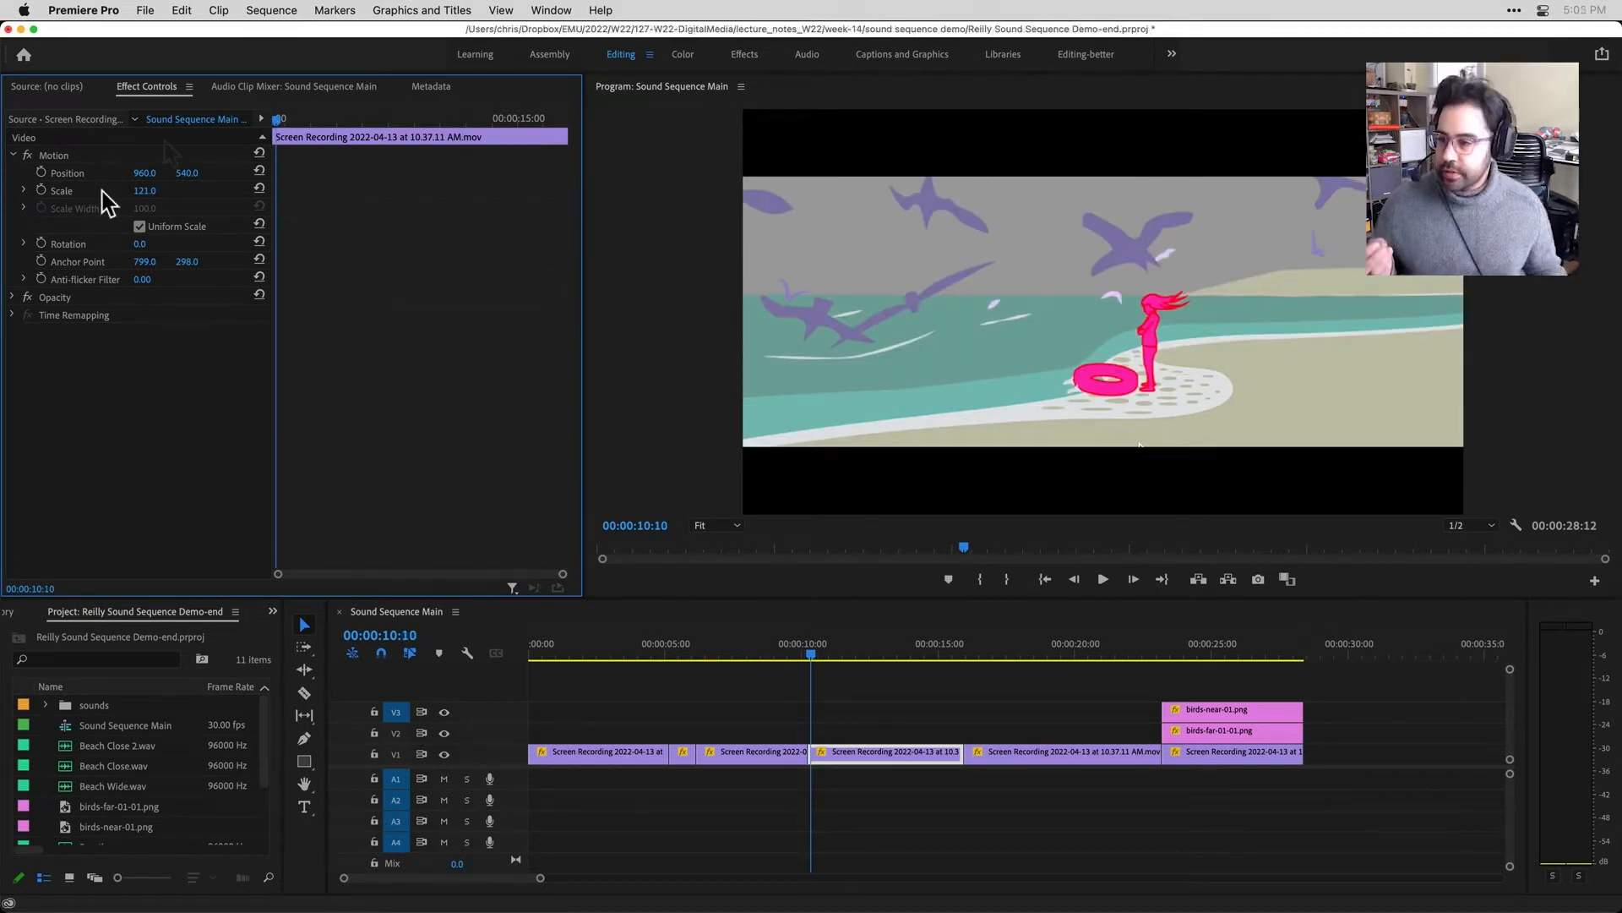
click(93, 190)
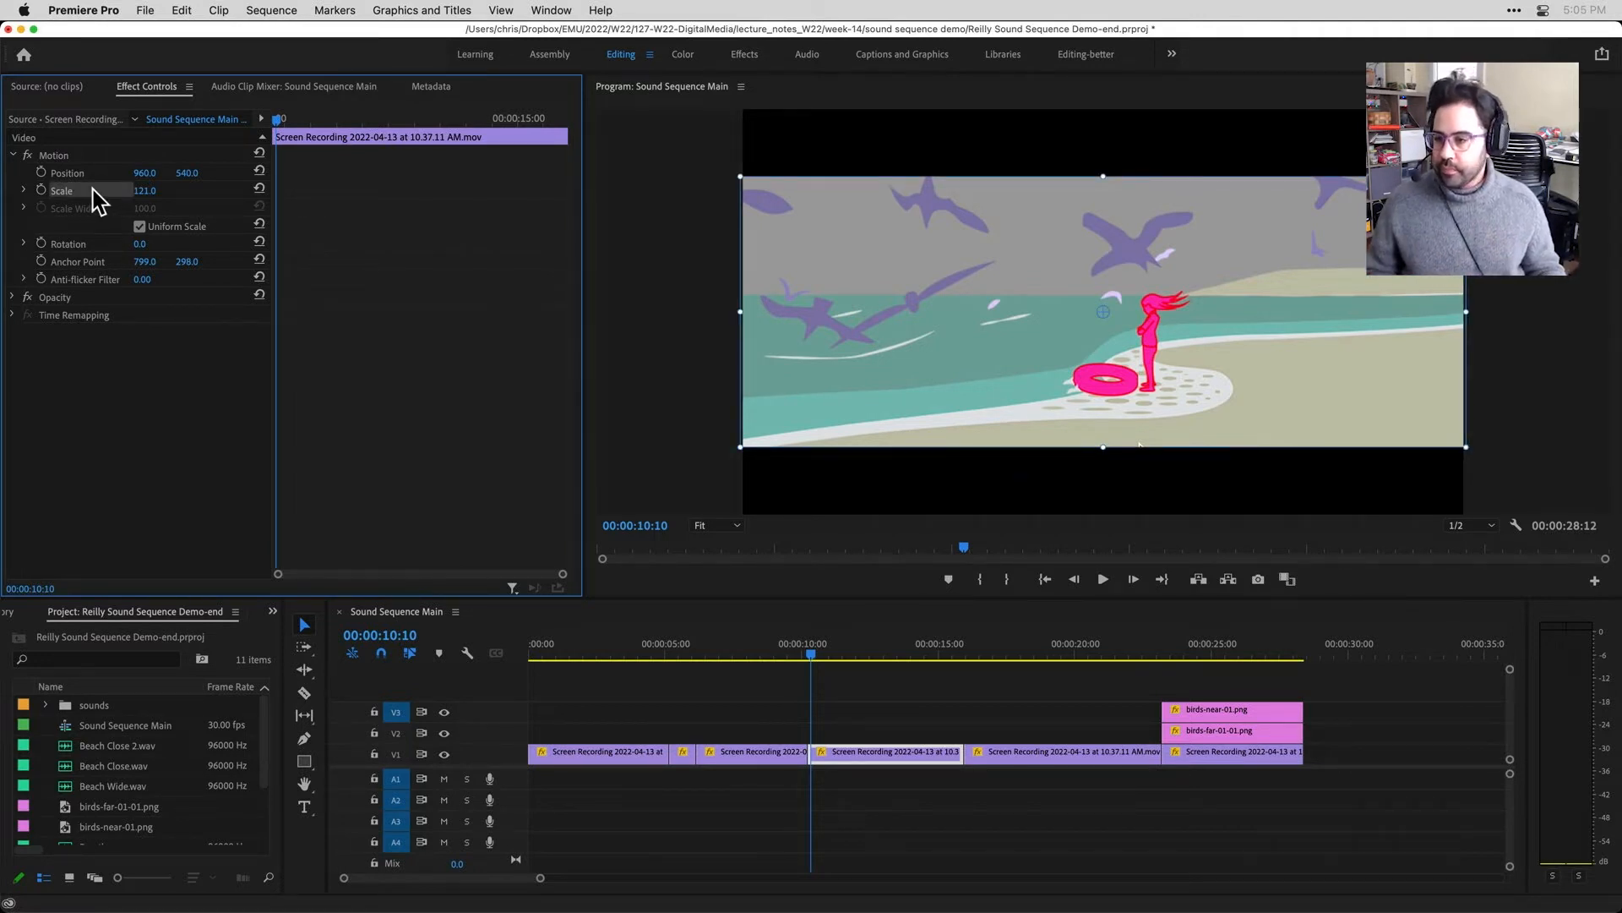
click(40, 189)
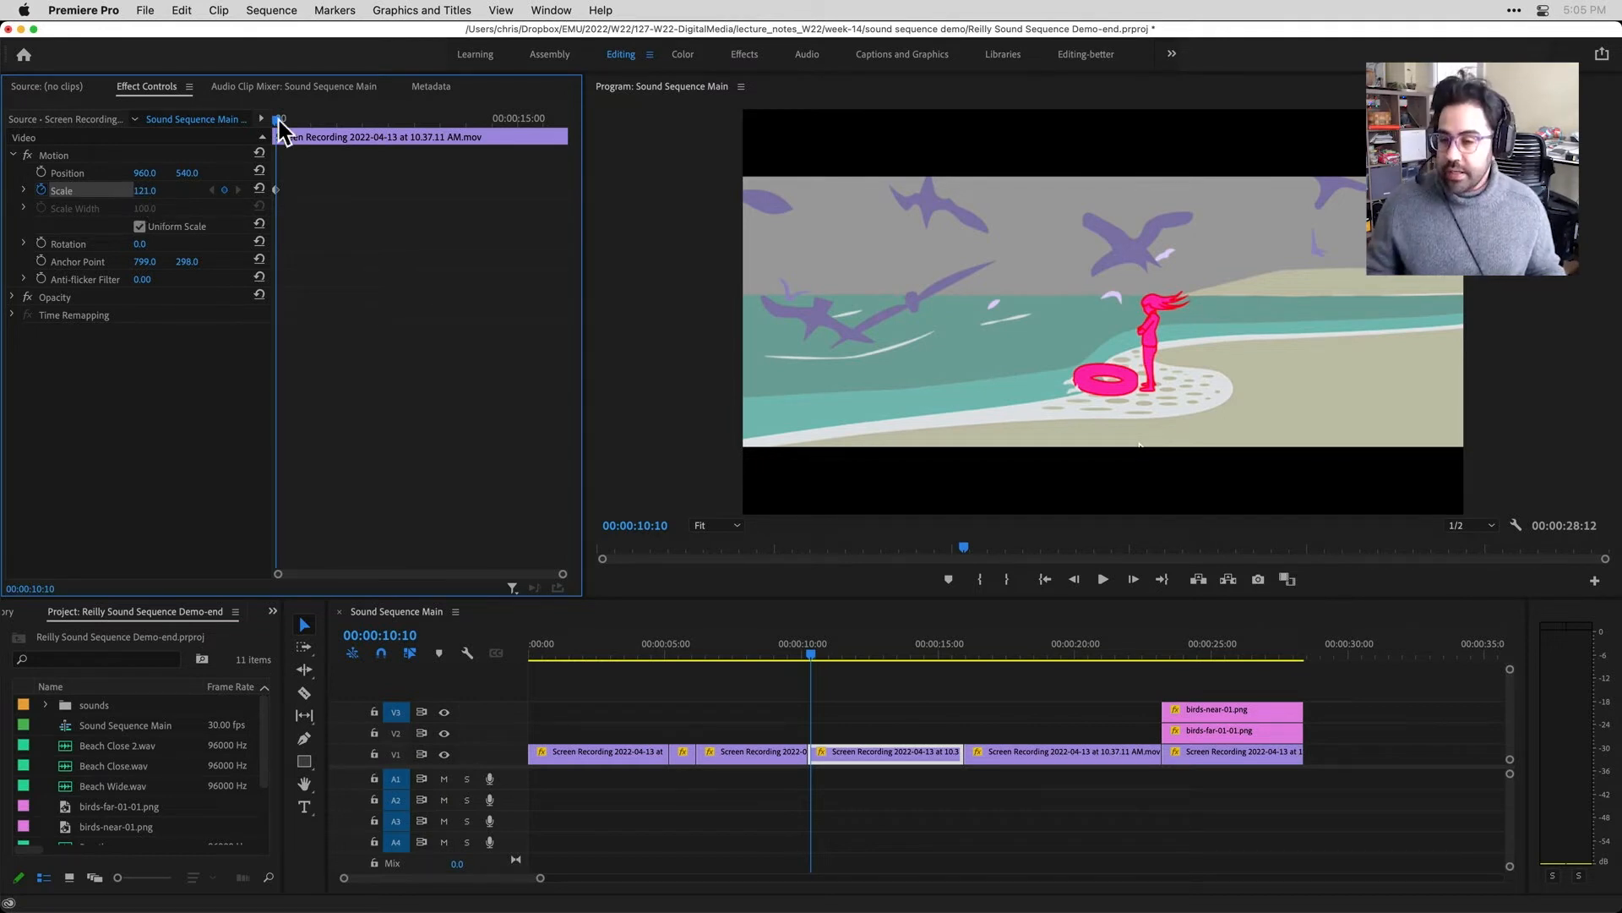
Step: Add a second Scale keyframe with a value of 200 at 00:00:15:27, near the clip's end
drag(279, 120, 568, 130)
key(Left)
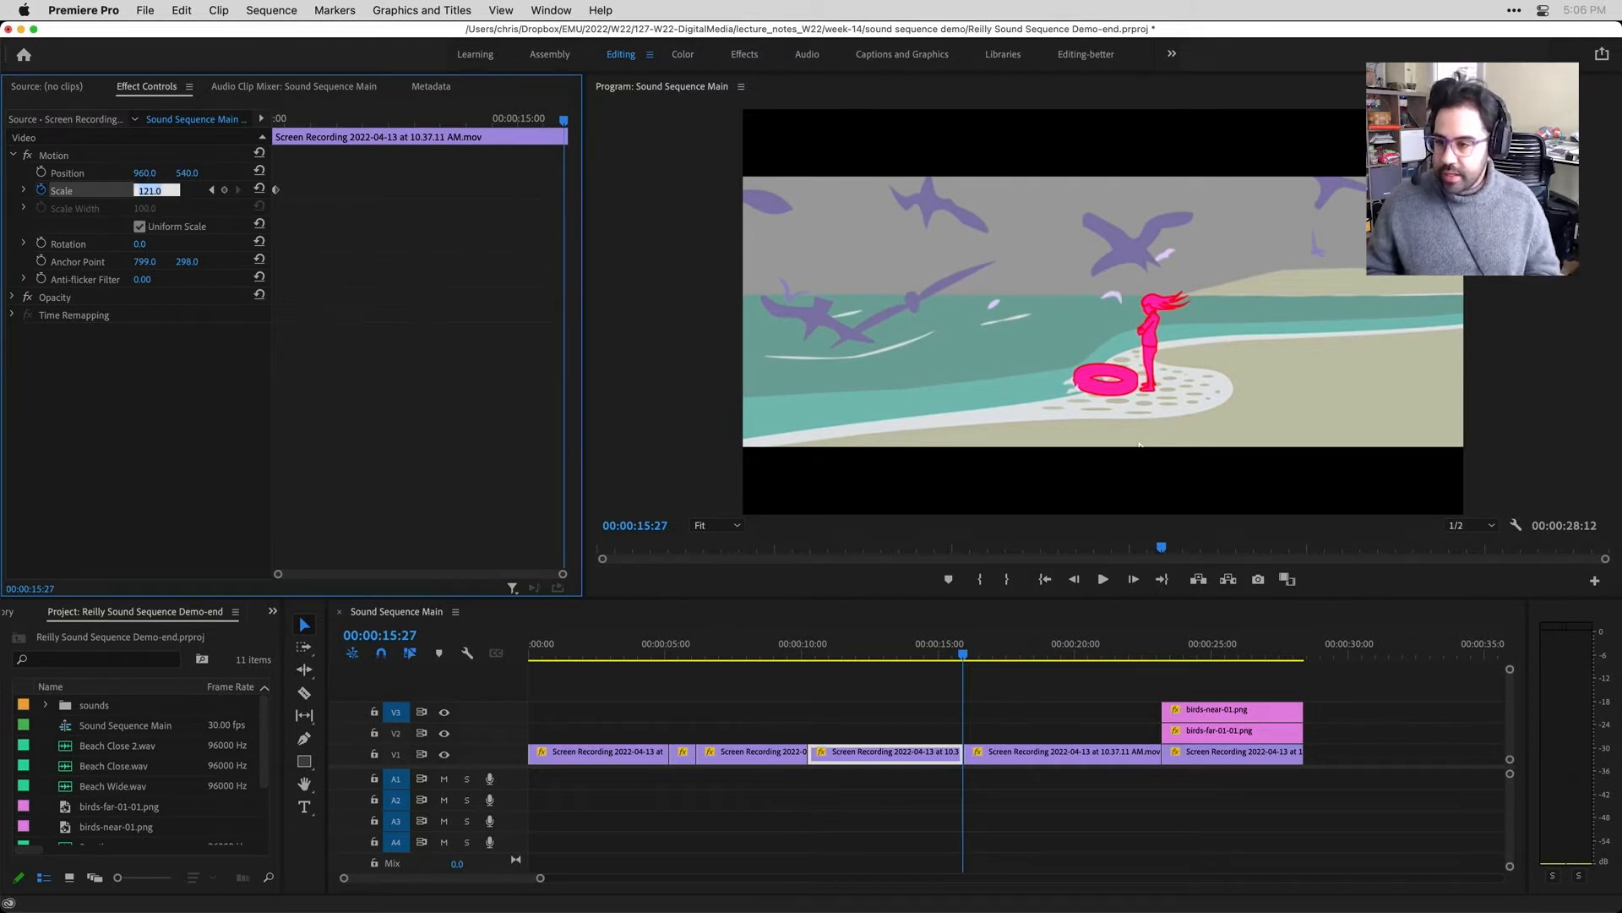
text(200)
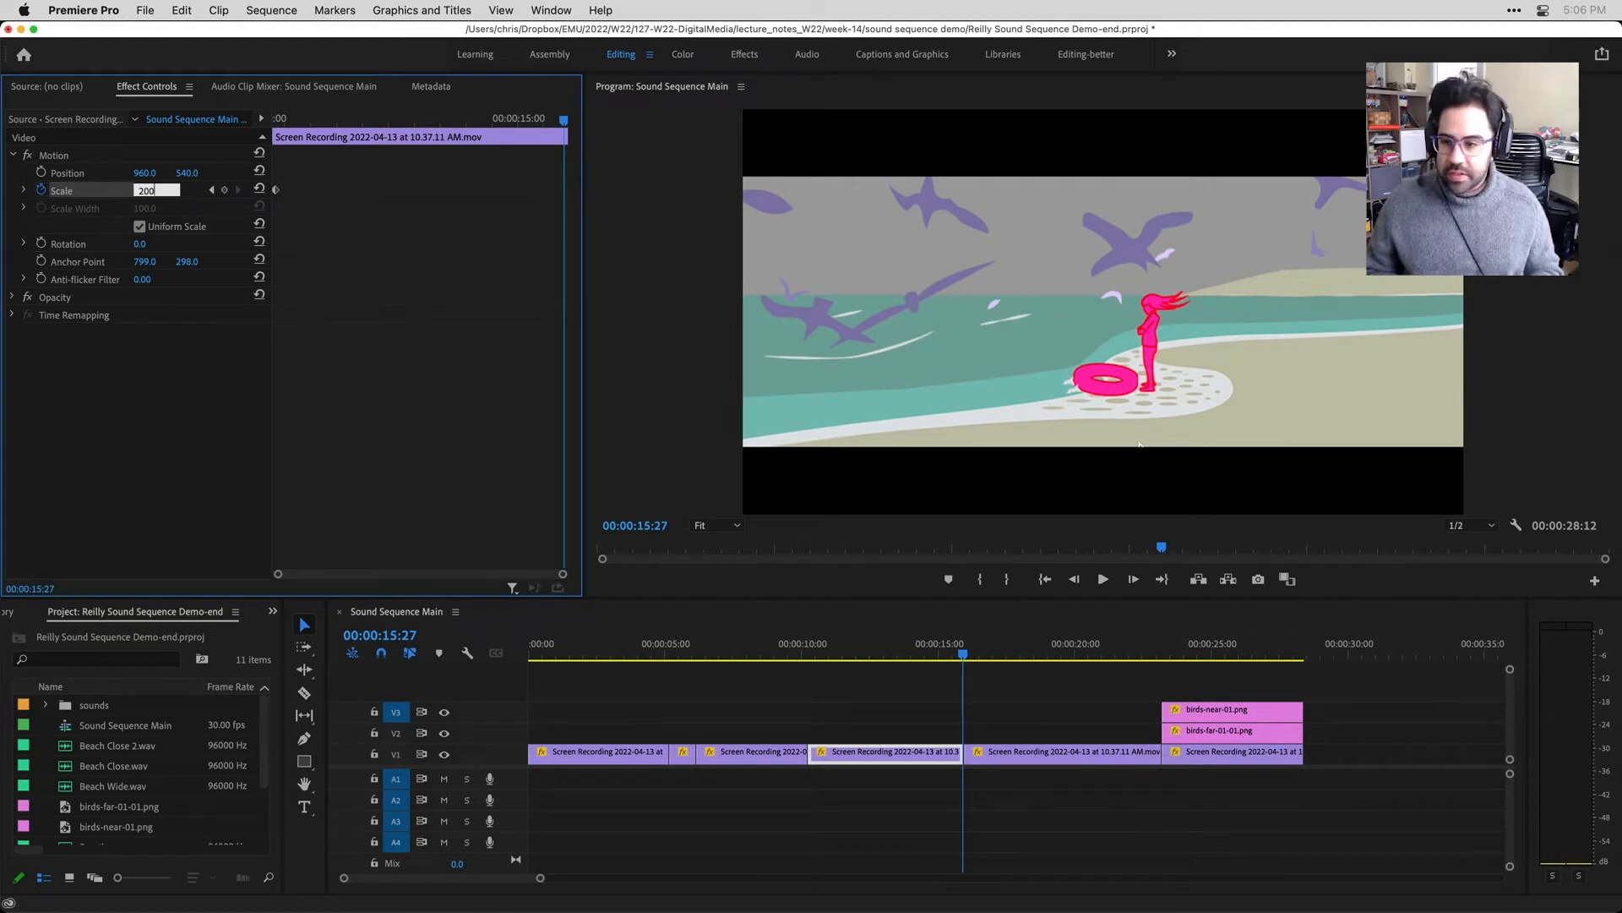
key(Return)
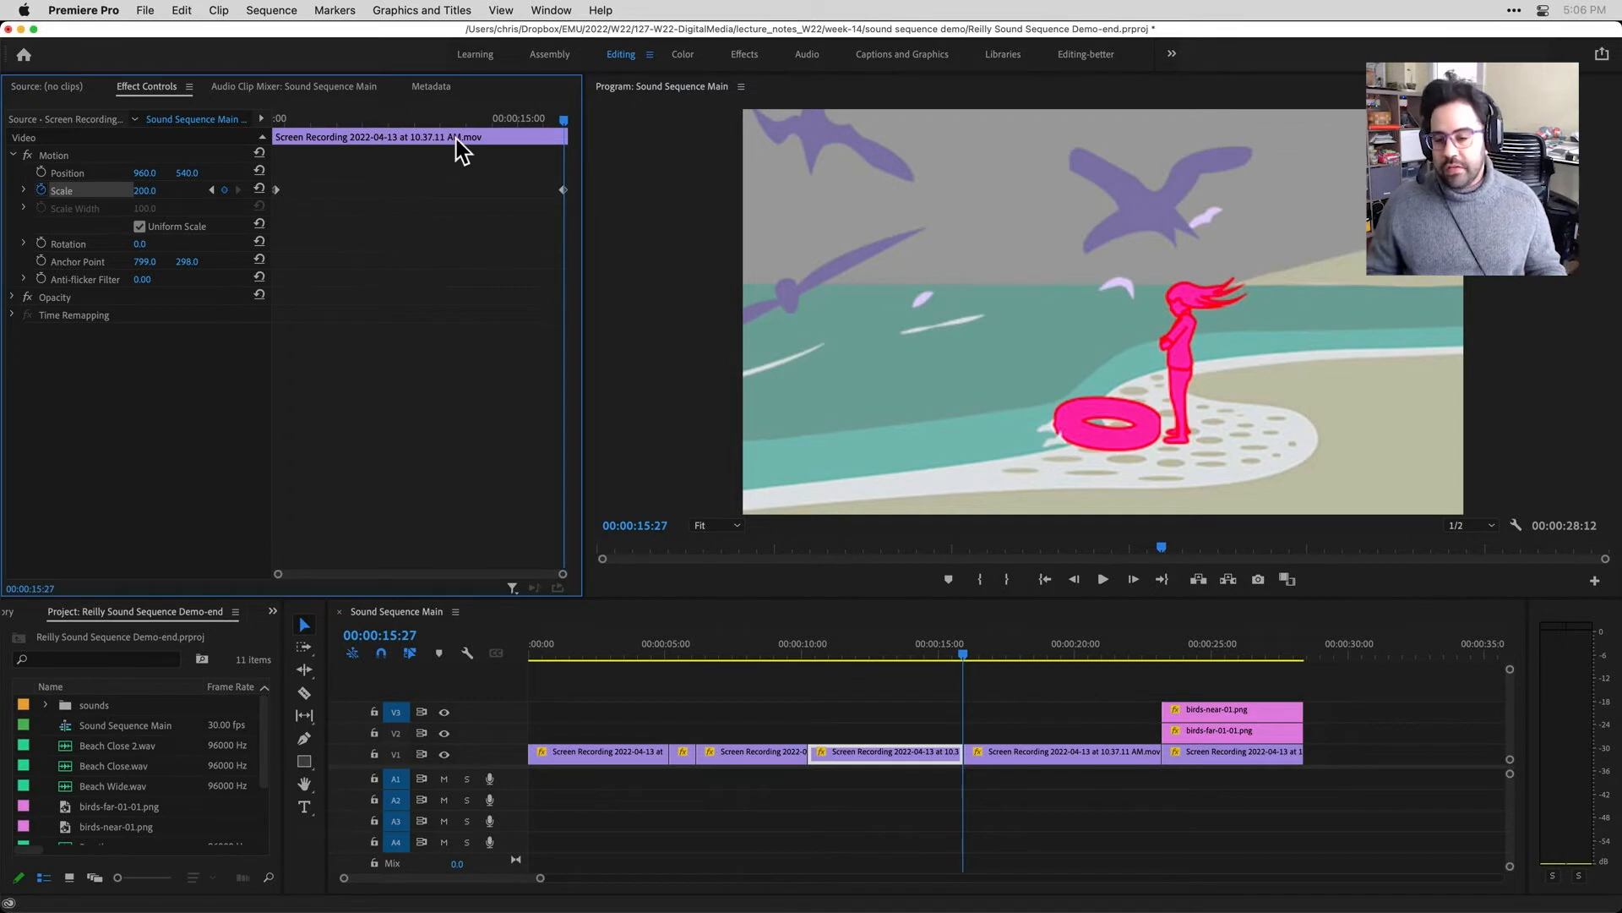
Step: Play back the clip from its first Scale keyframe and scrub back to 00:00:12:27 to review the zoom
drag(566, 120, 276, 137)
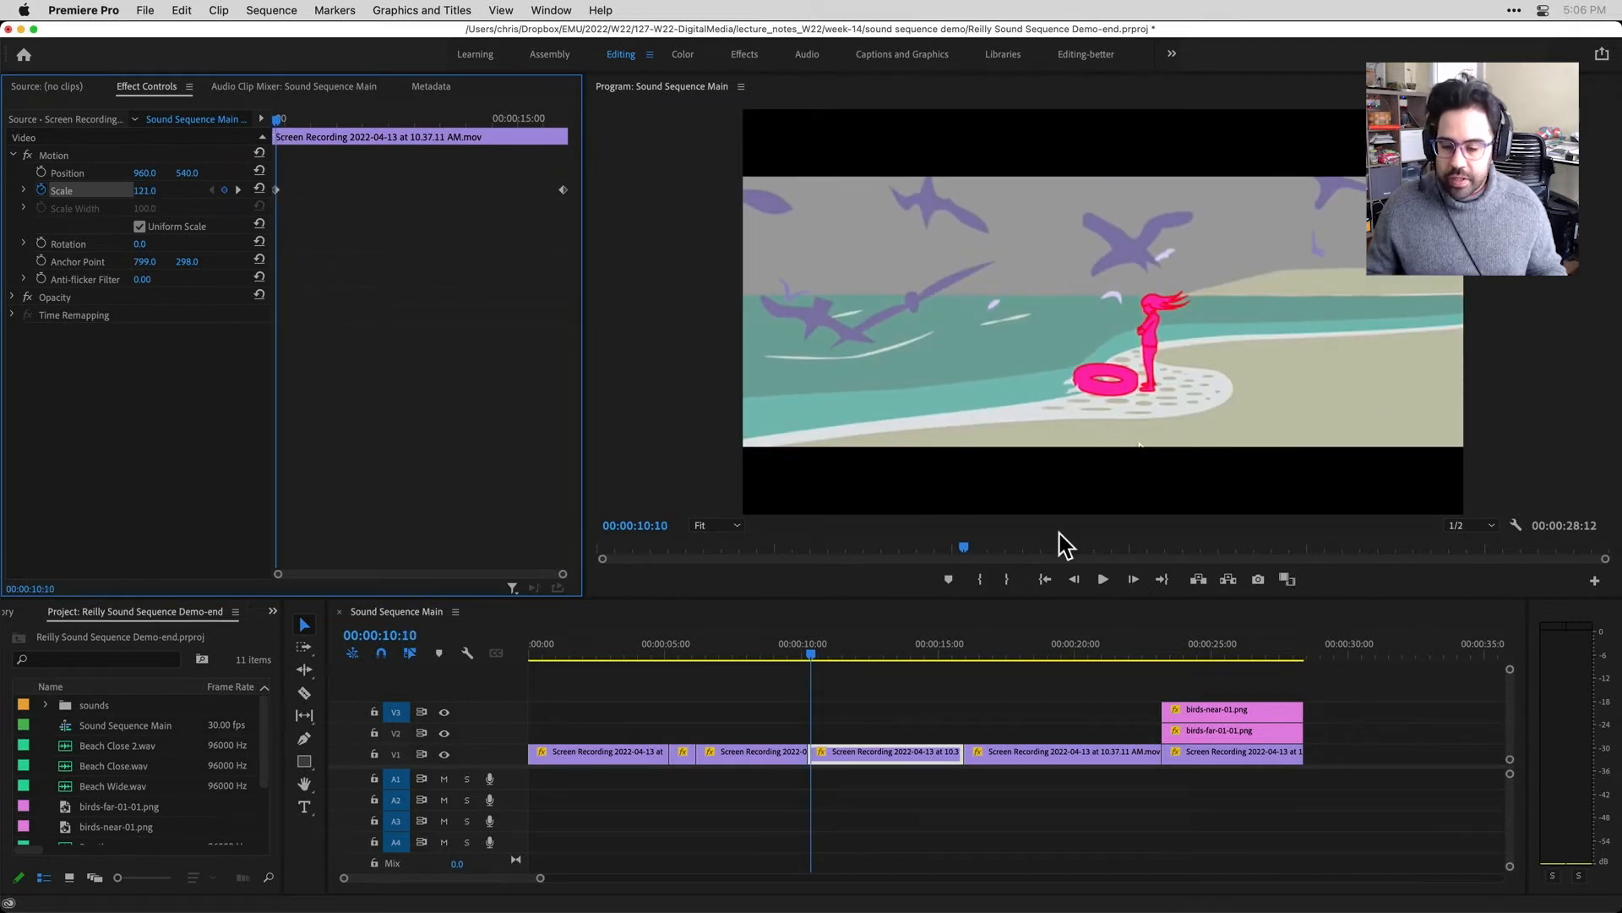
click(1104, 580)
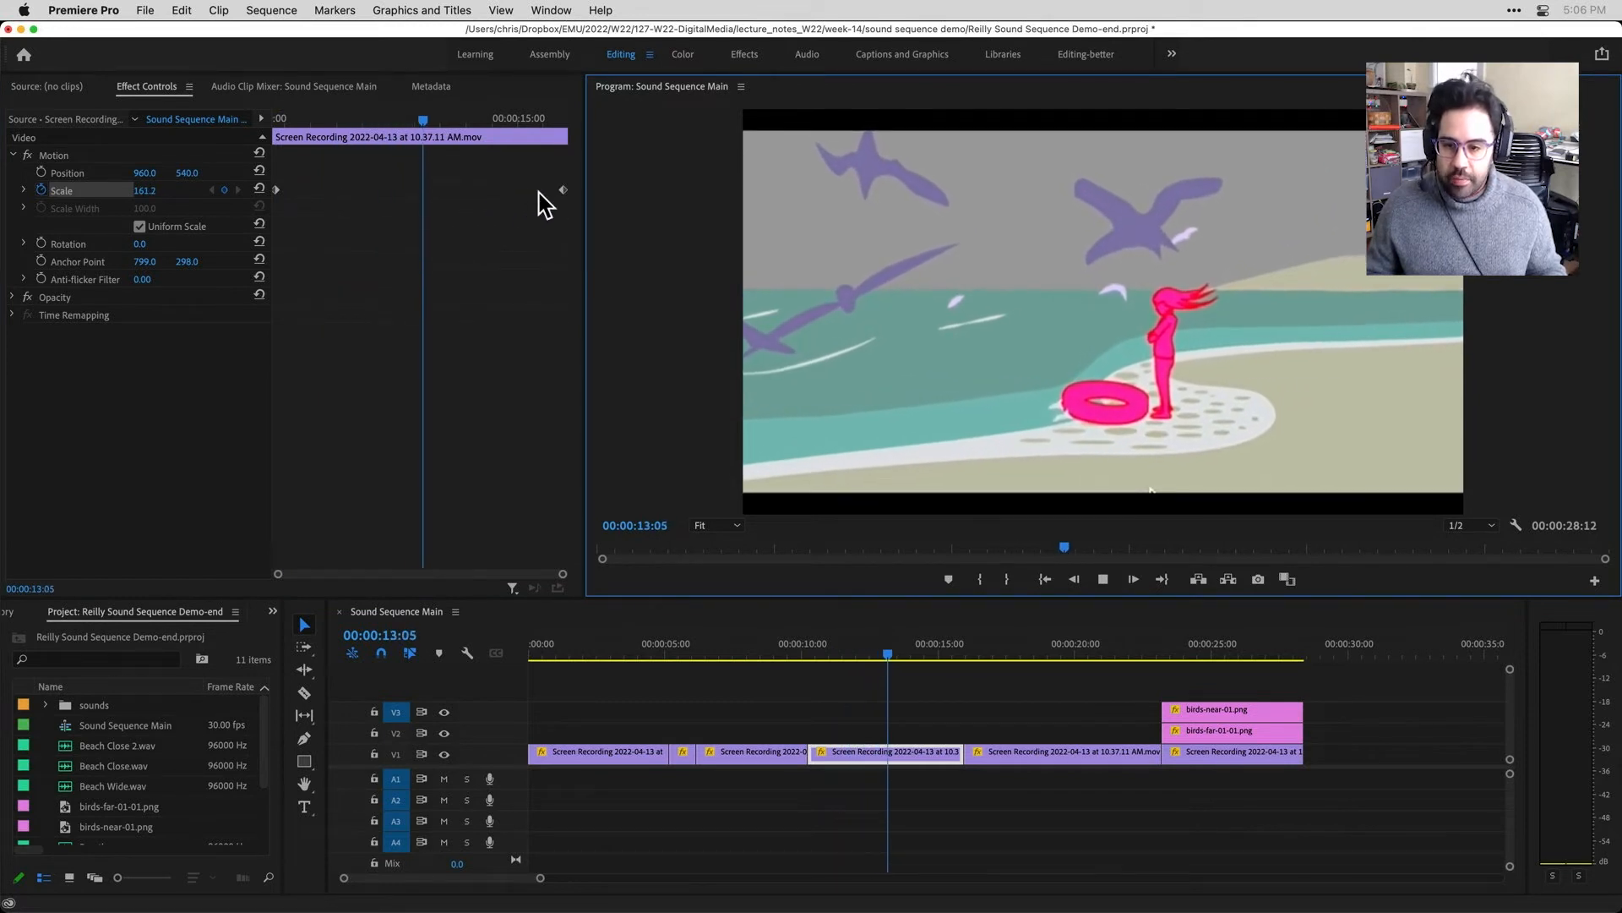
click(1104, 580)
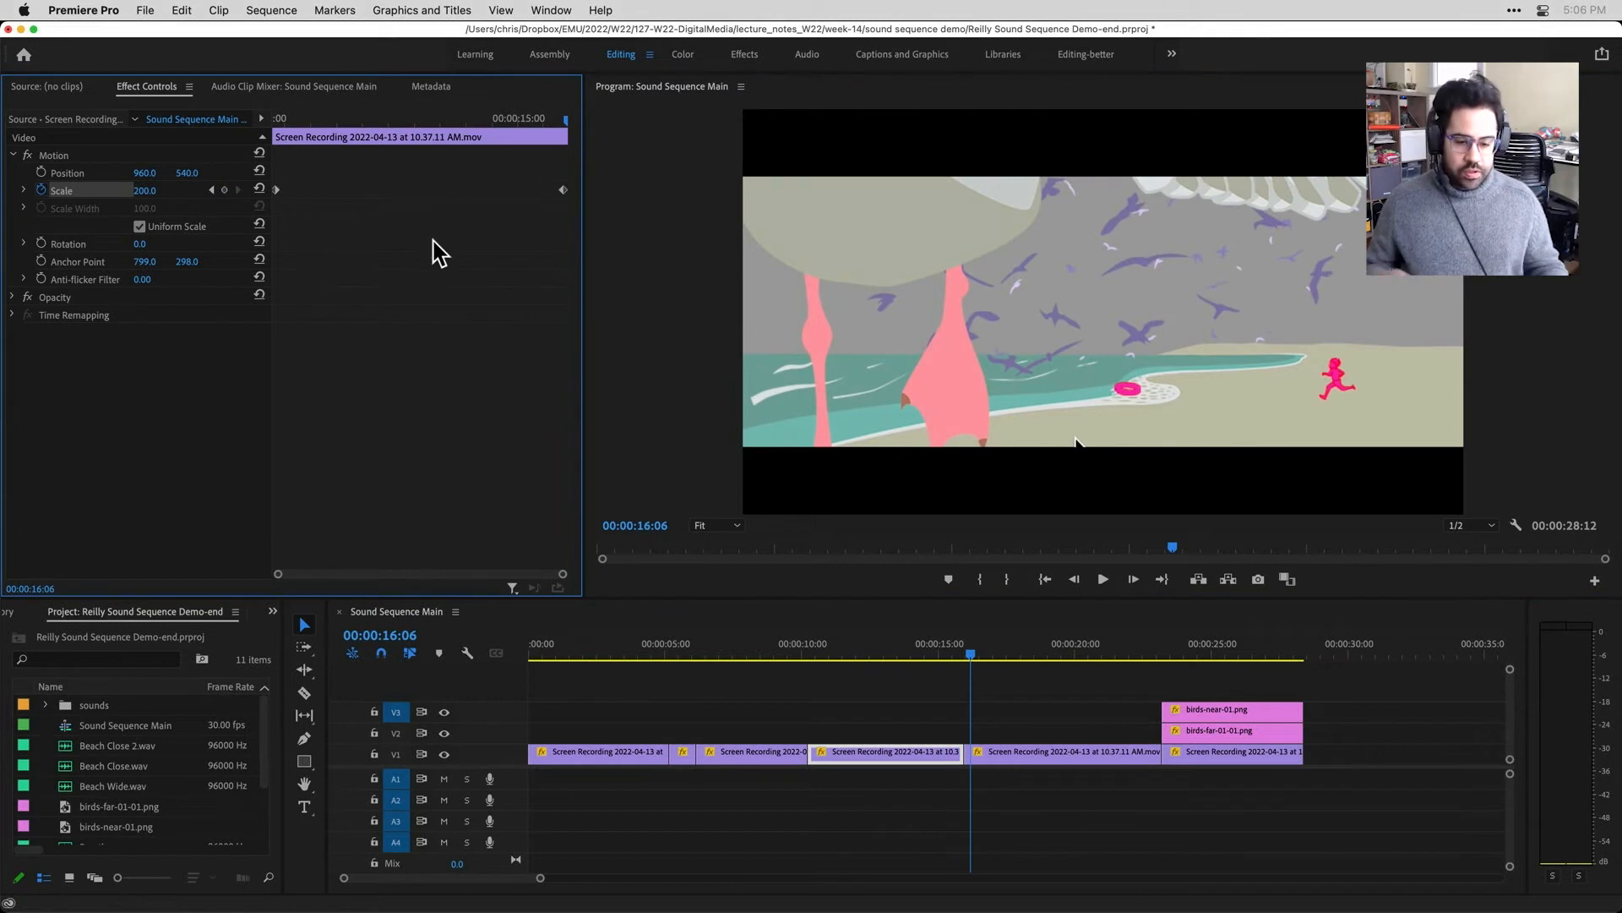
click(927, 651)
drag(926, 650, 880, 655)
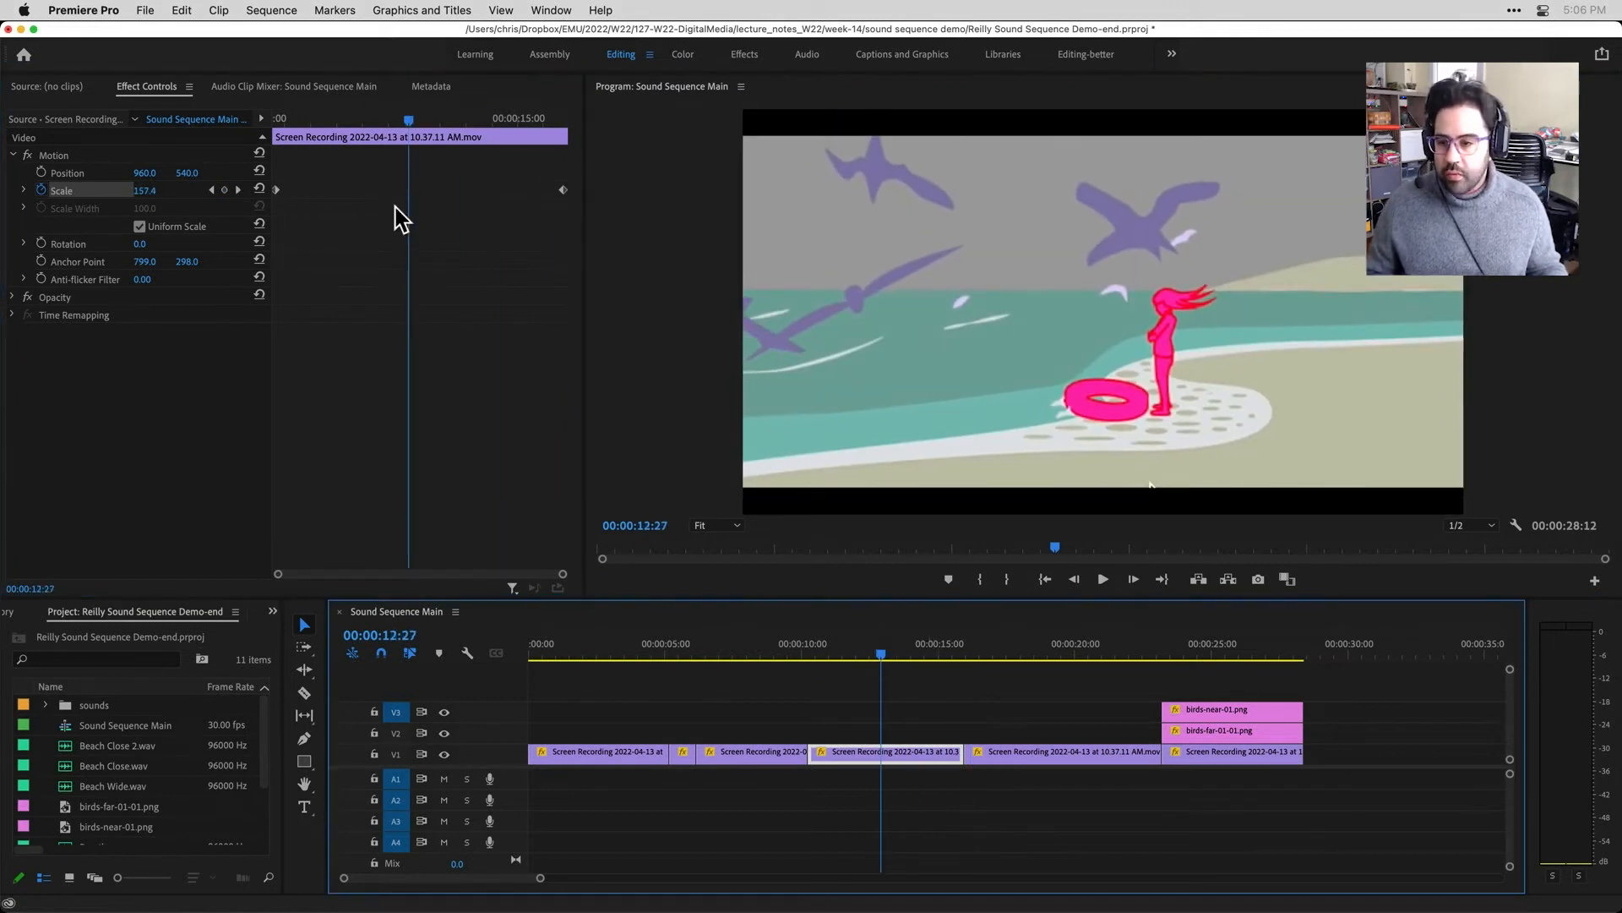
click(563, 190)
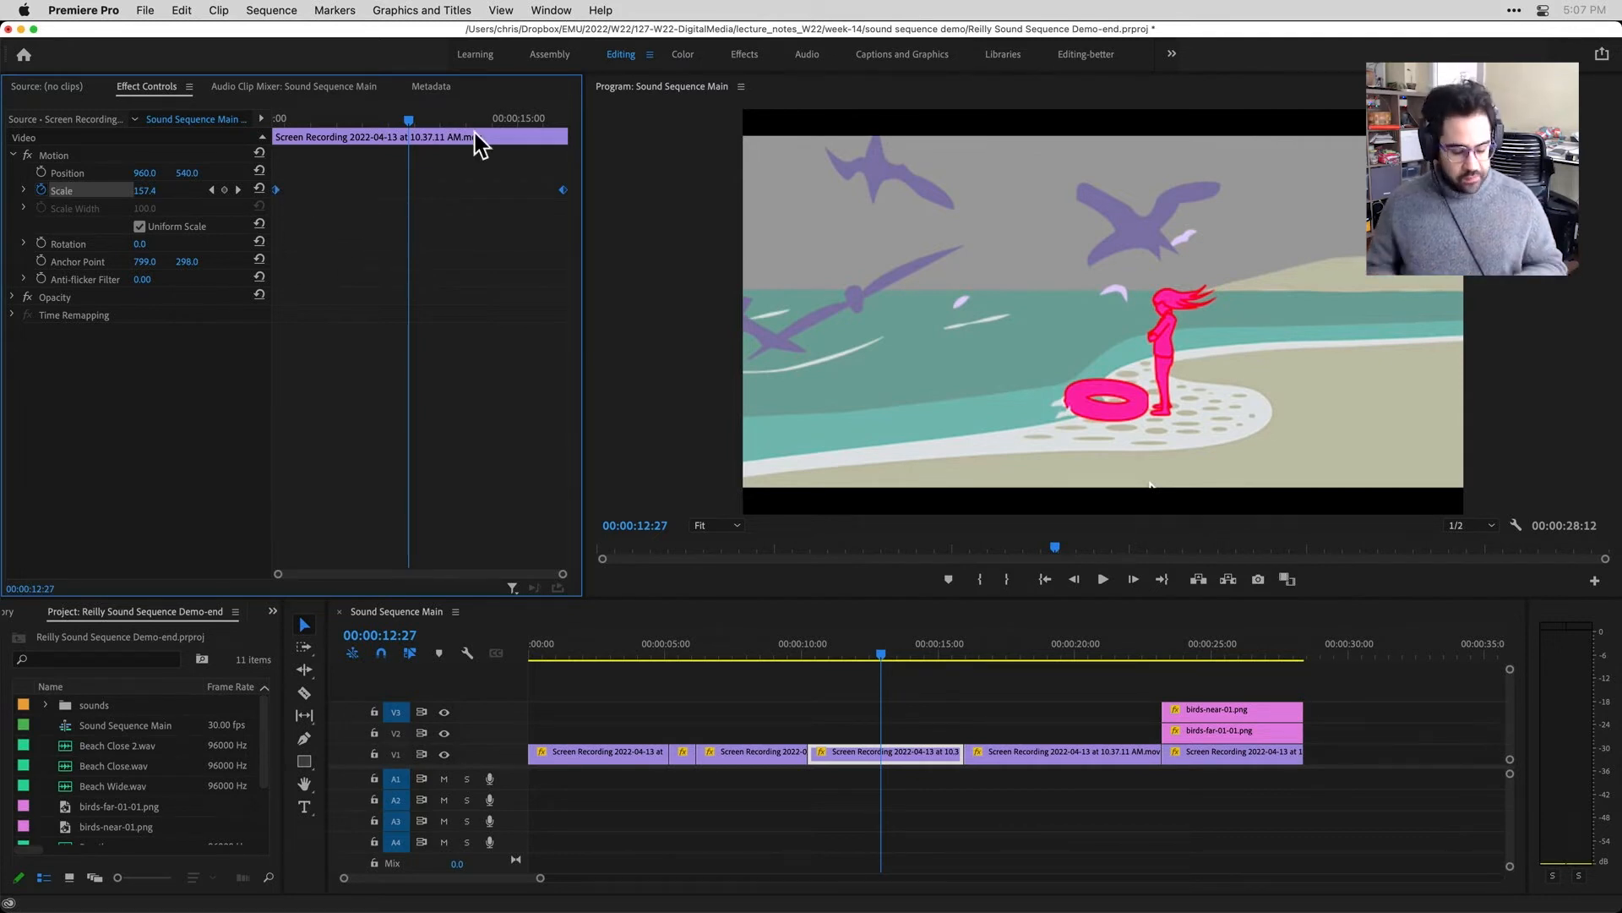
click(40, 190)
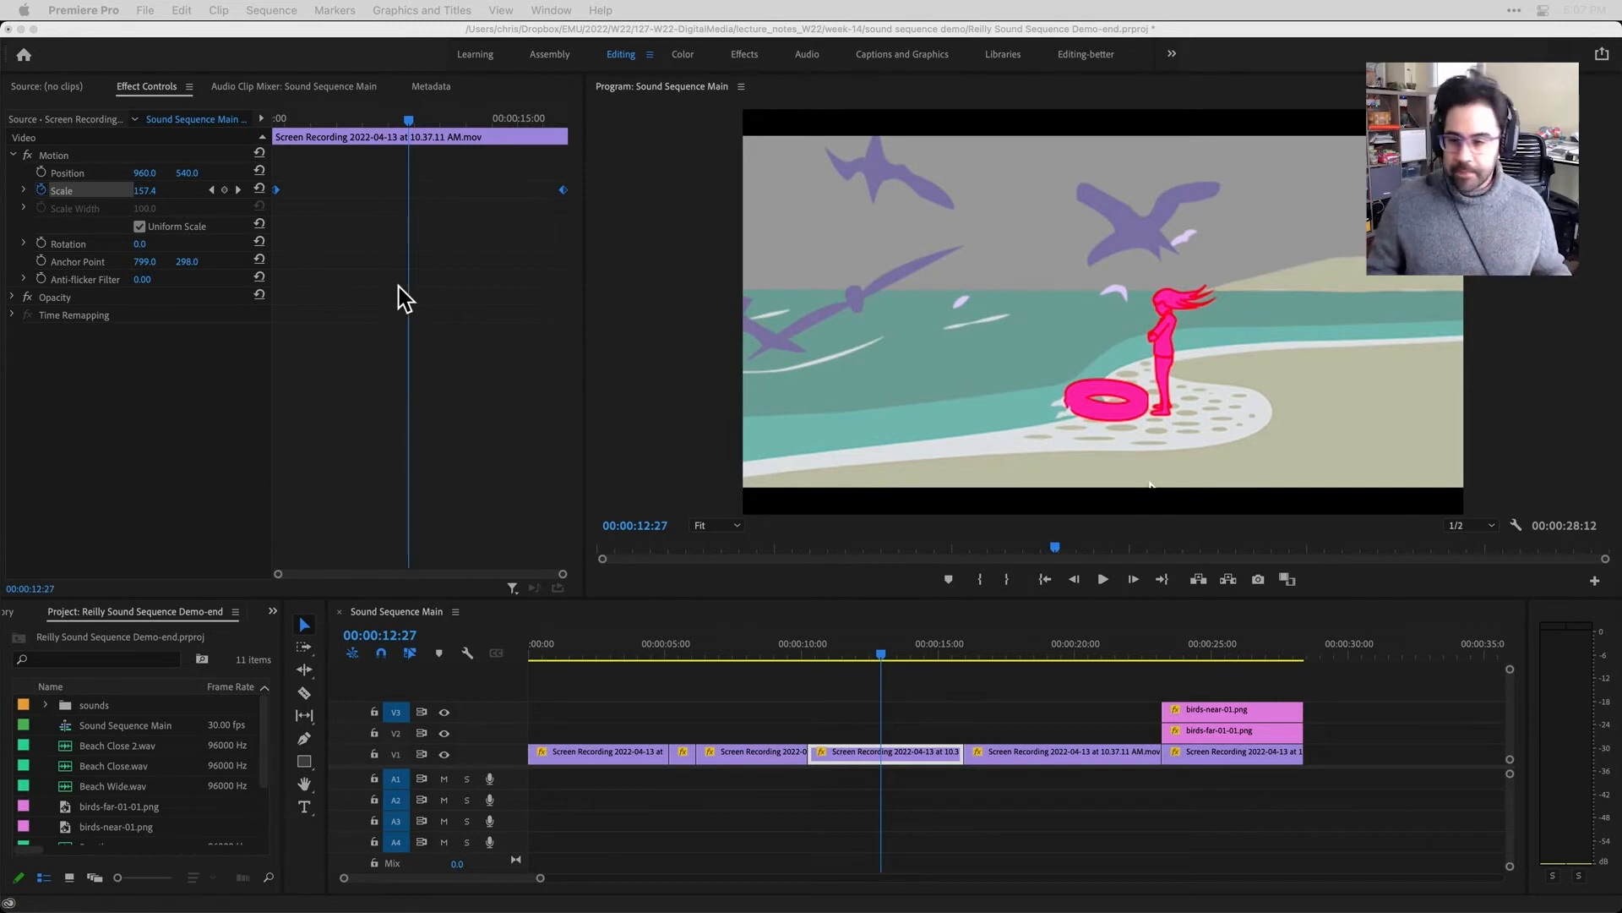
click(472, 321)
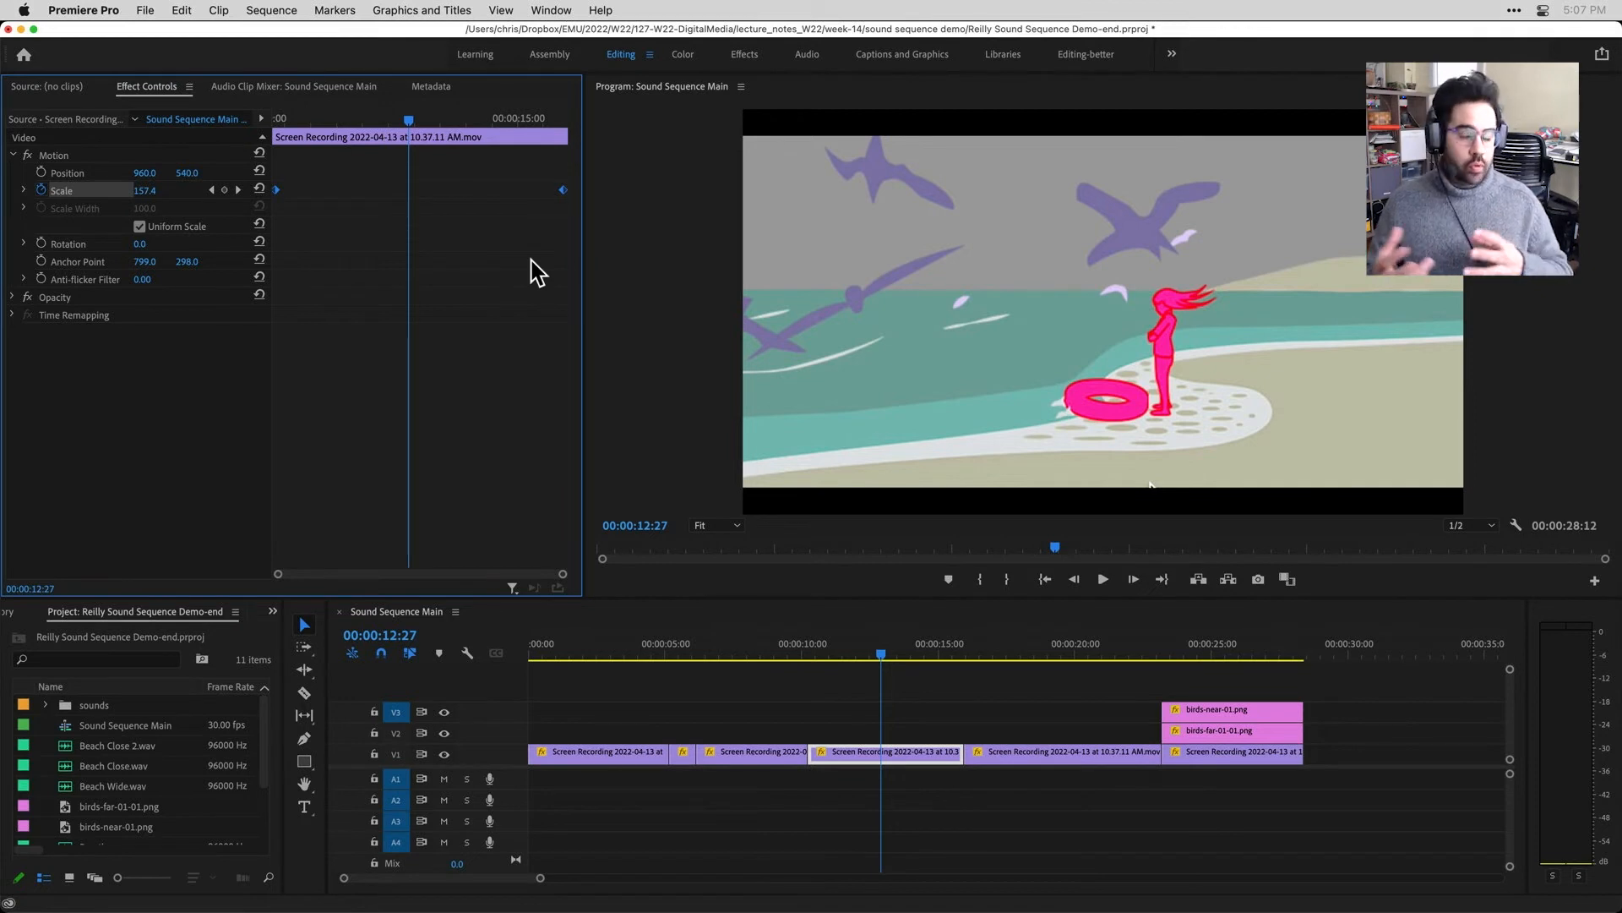
click(465, 303)
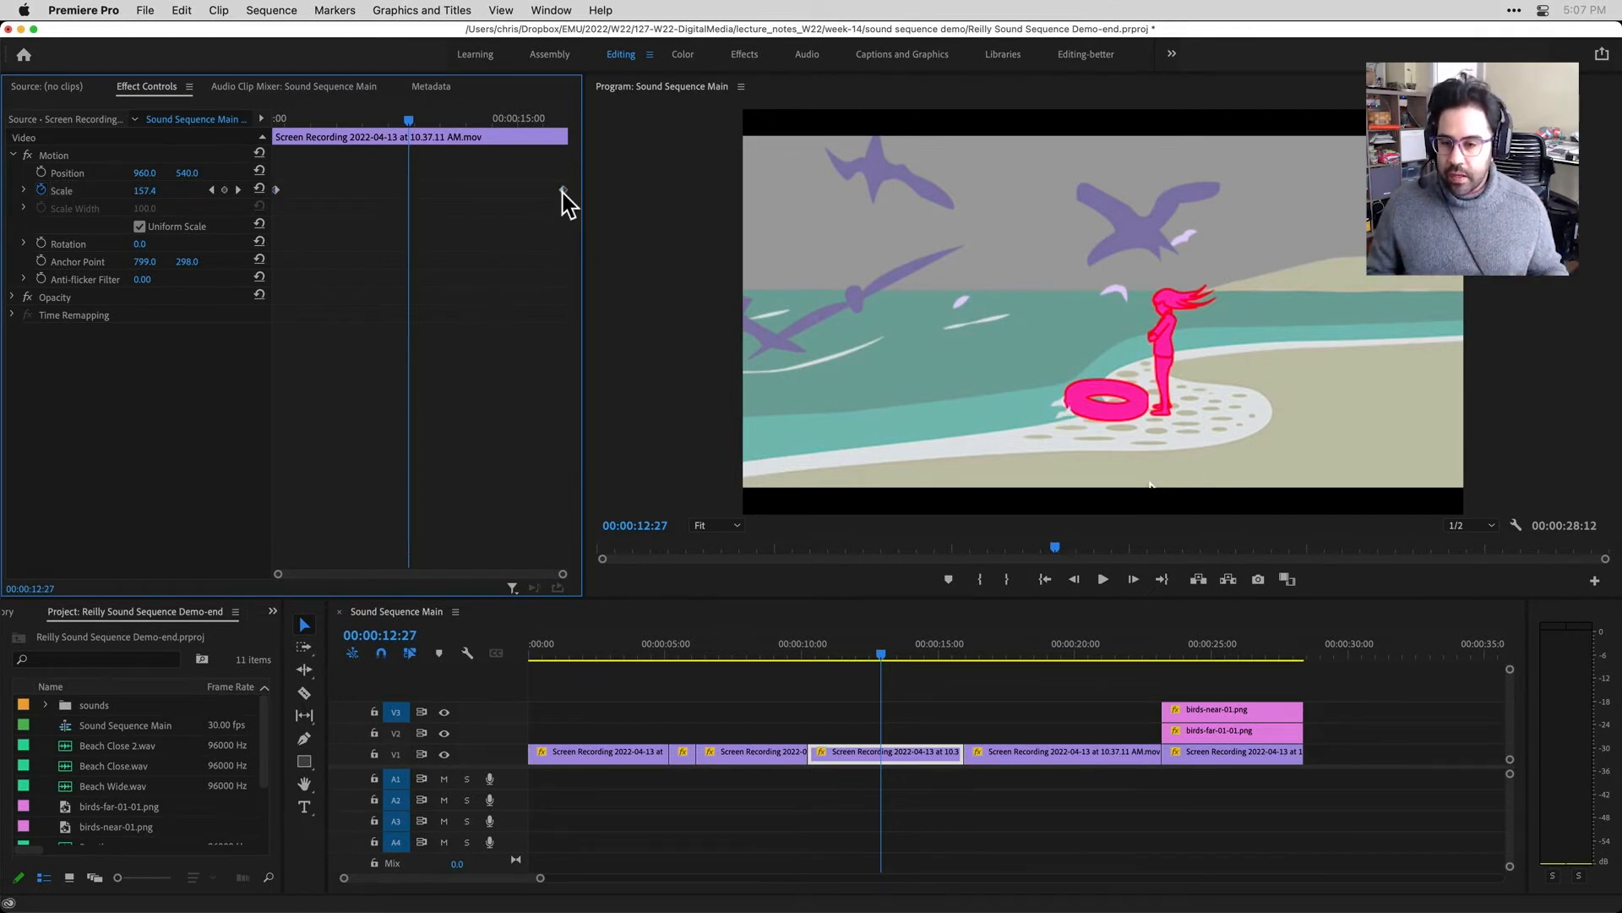
Step: Move the second Scale keyframe earlier to about 00:00:12:17 and play back the clip from its start
drag(562, 193, 393, 200)
click(274, 120)
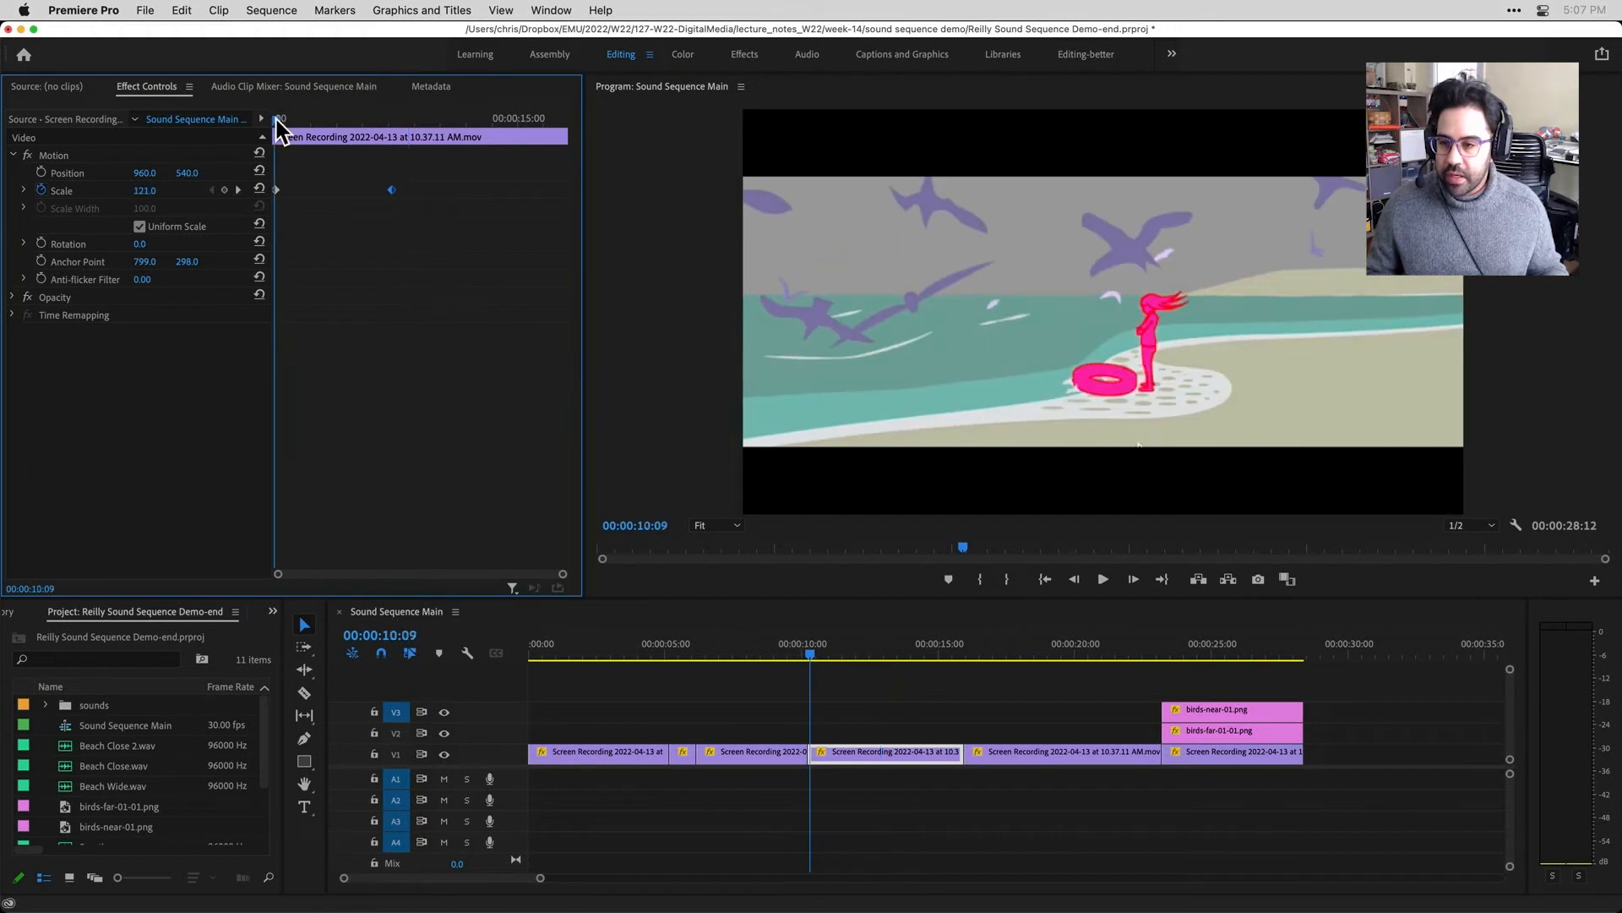
key(space)
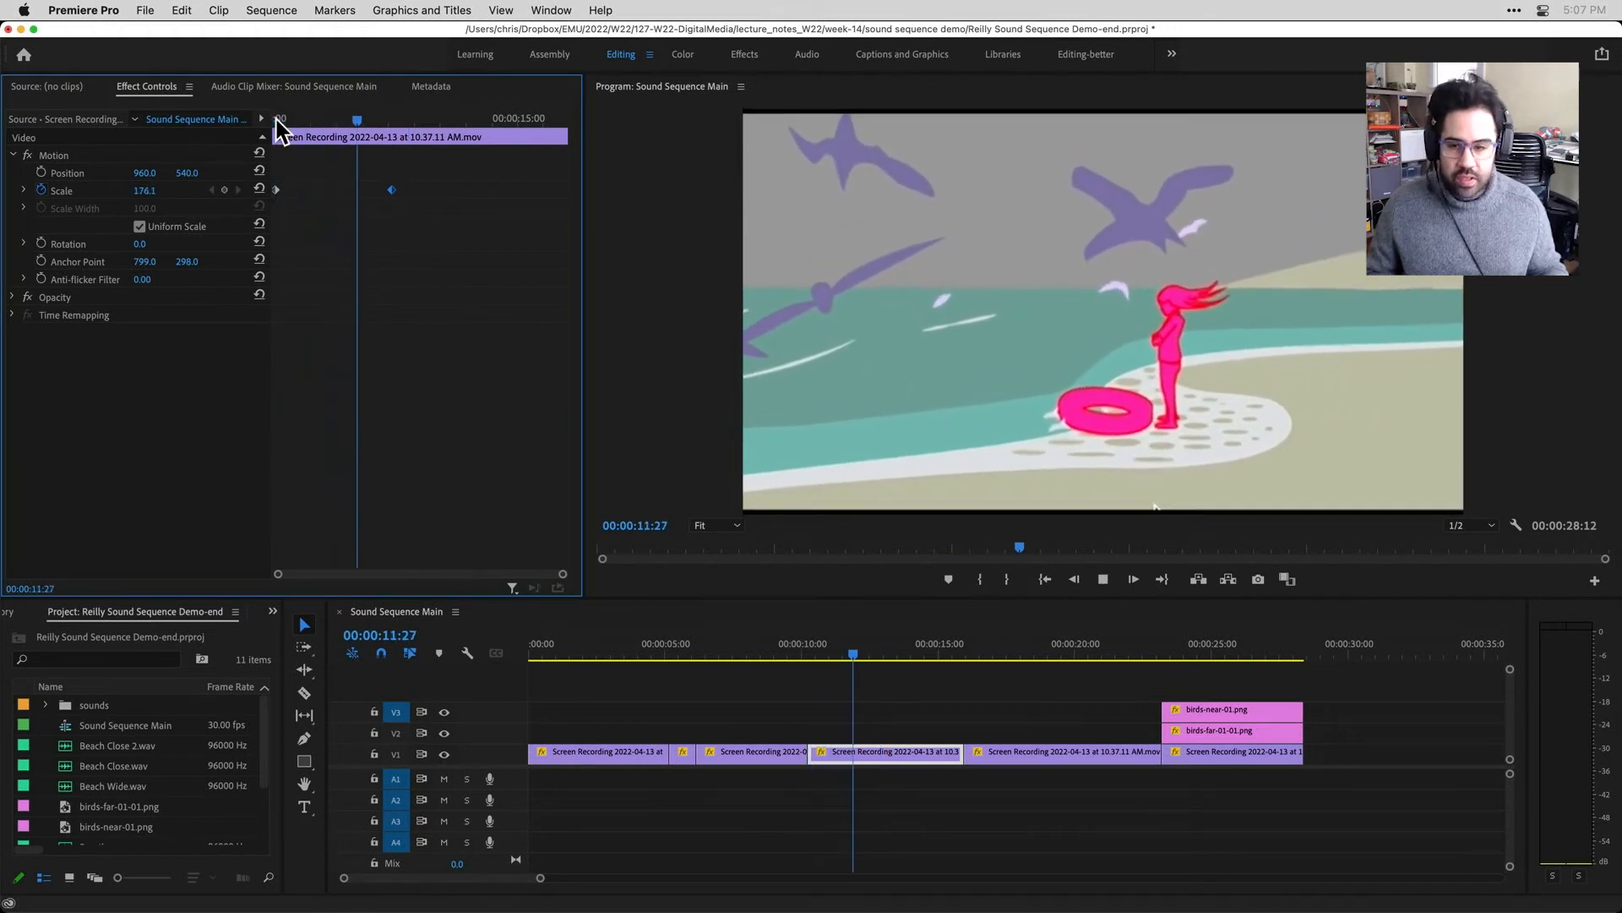
key(space)
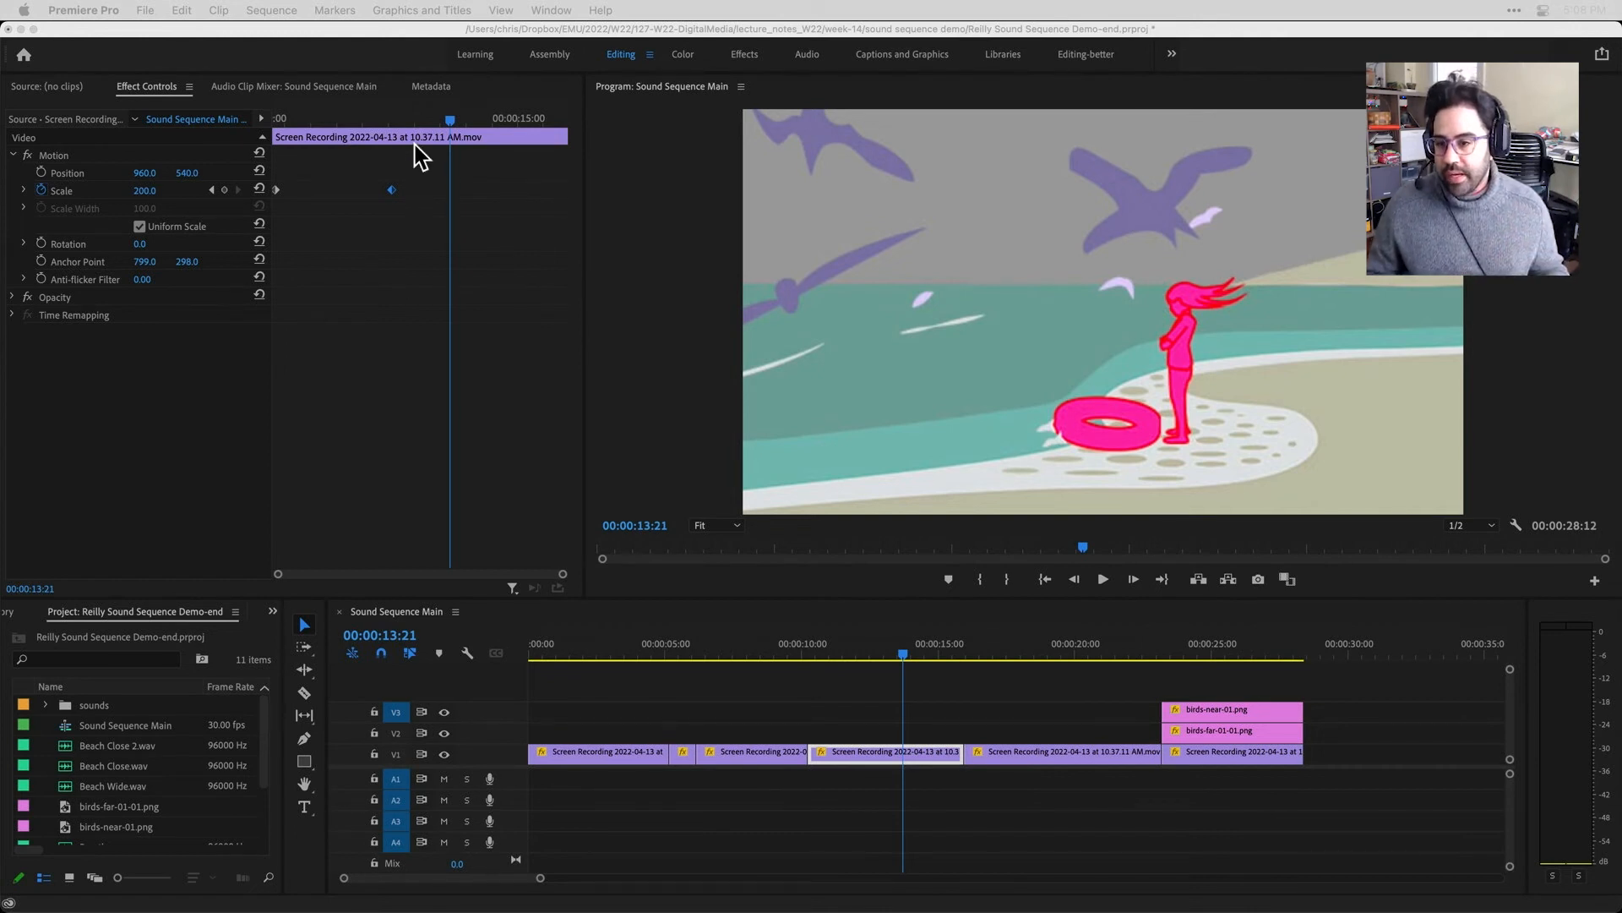
Step: Return to the first Scale keyframe at 00:00:10:10 and set its value to 100
click(453, 123)
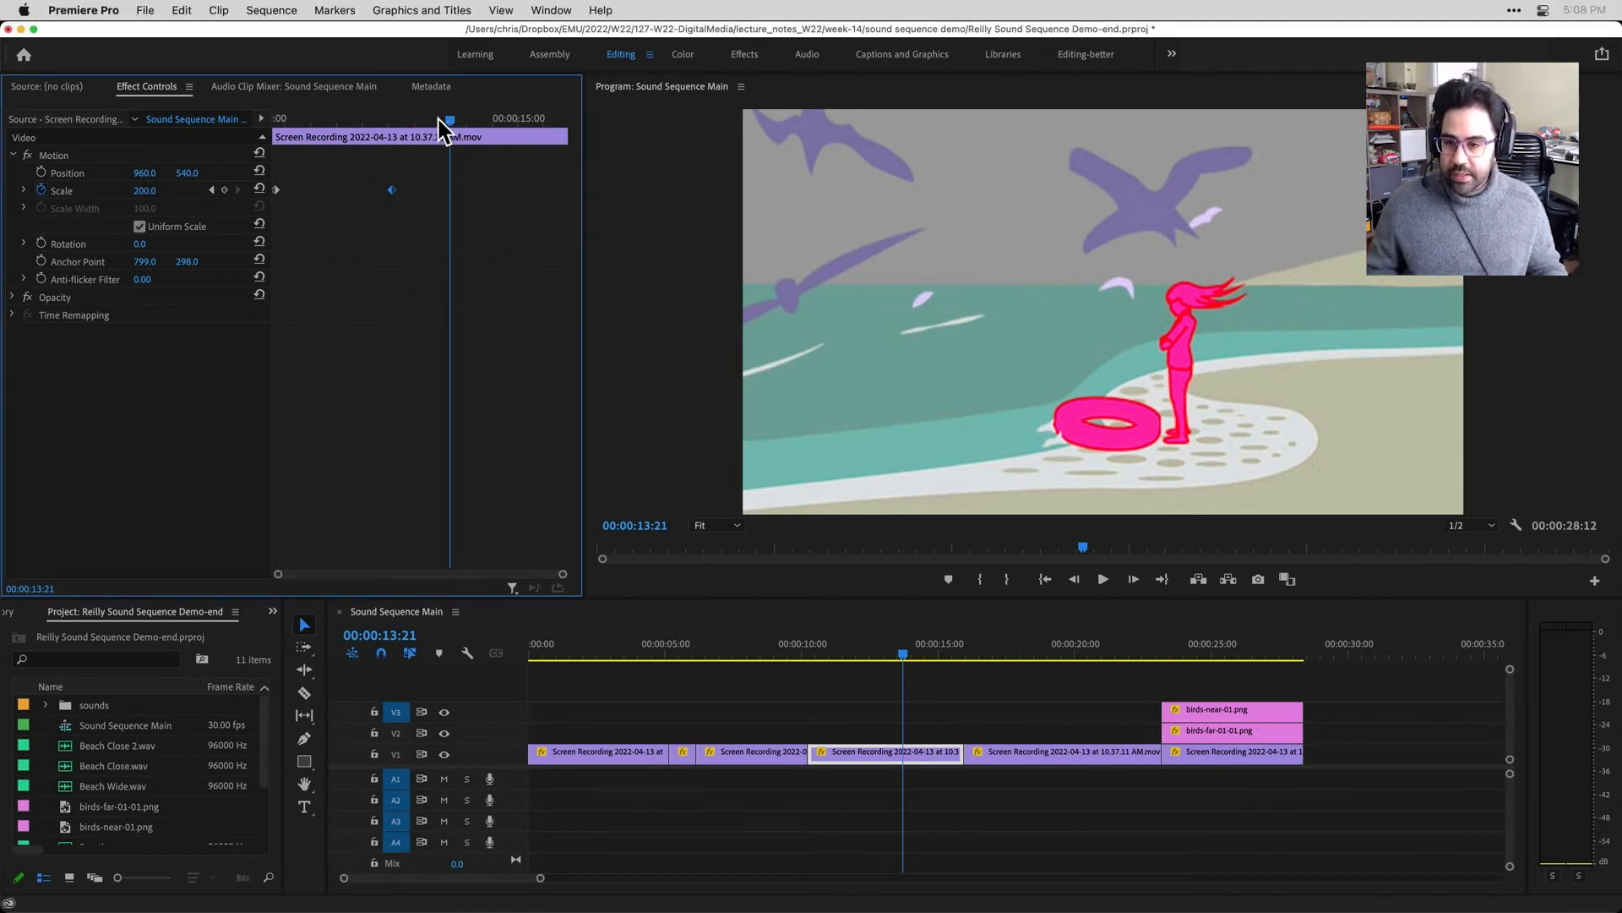
drag(445, 119, 414, 125)
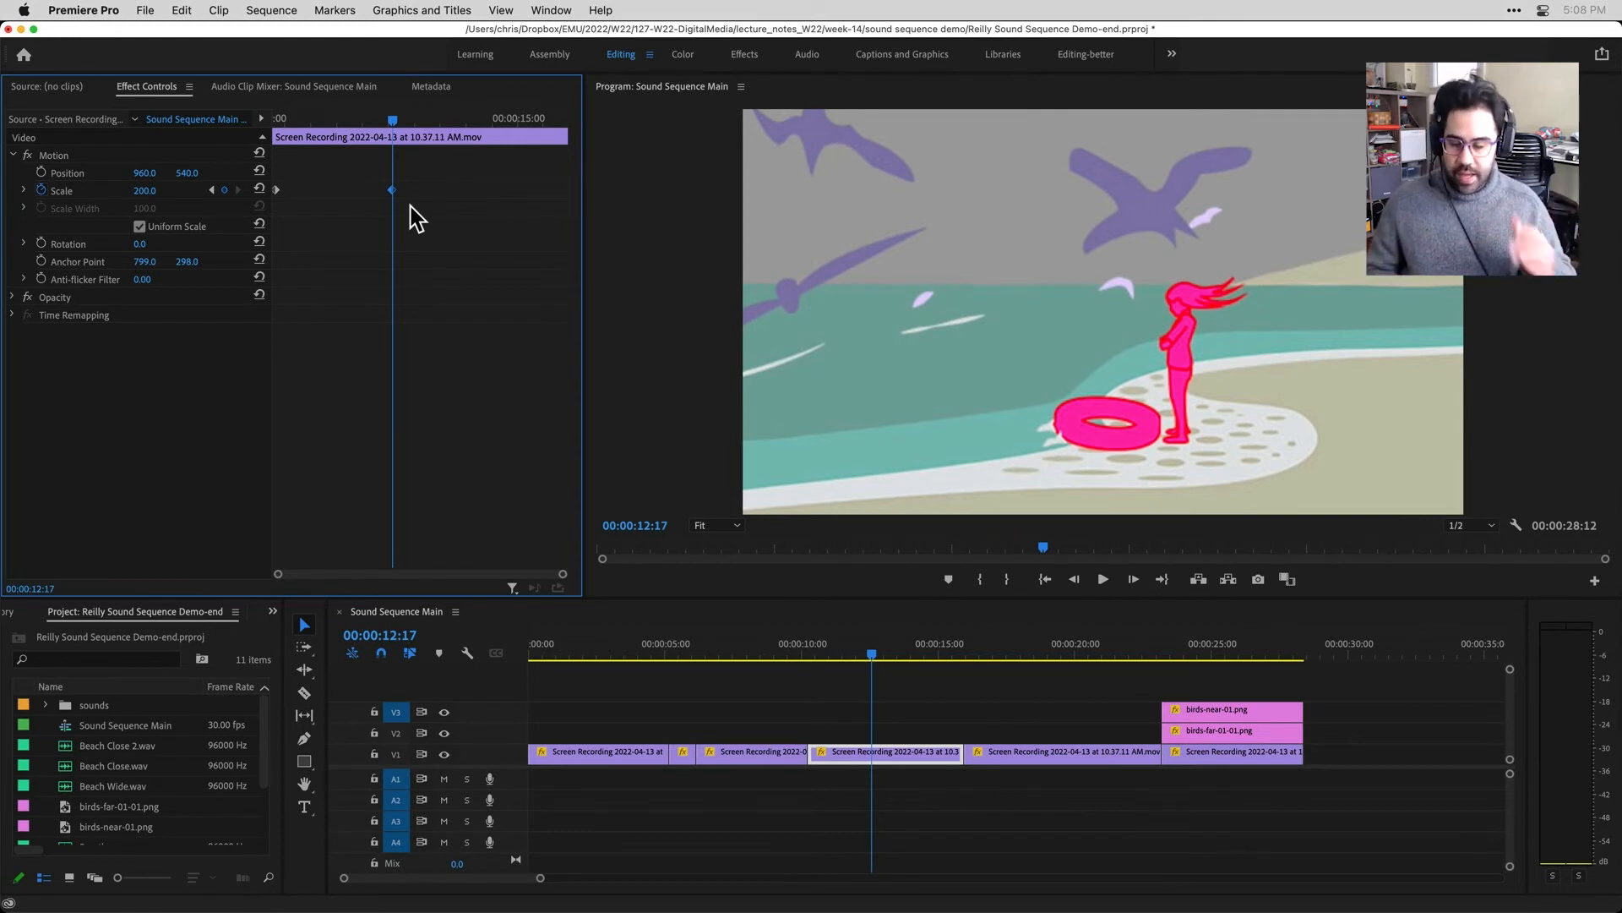
click(216, 191)
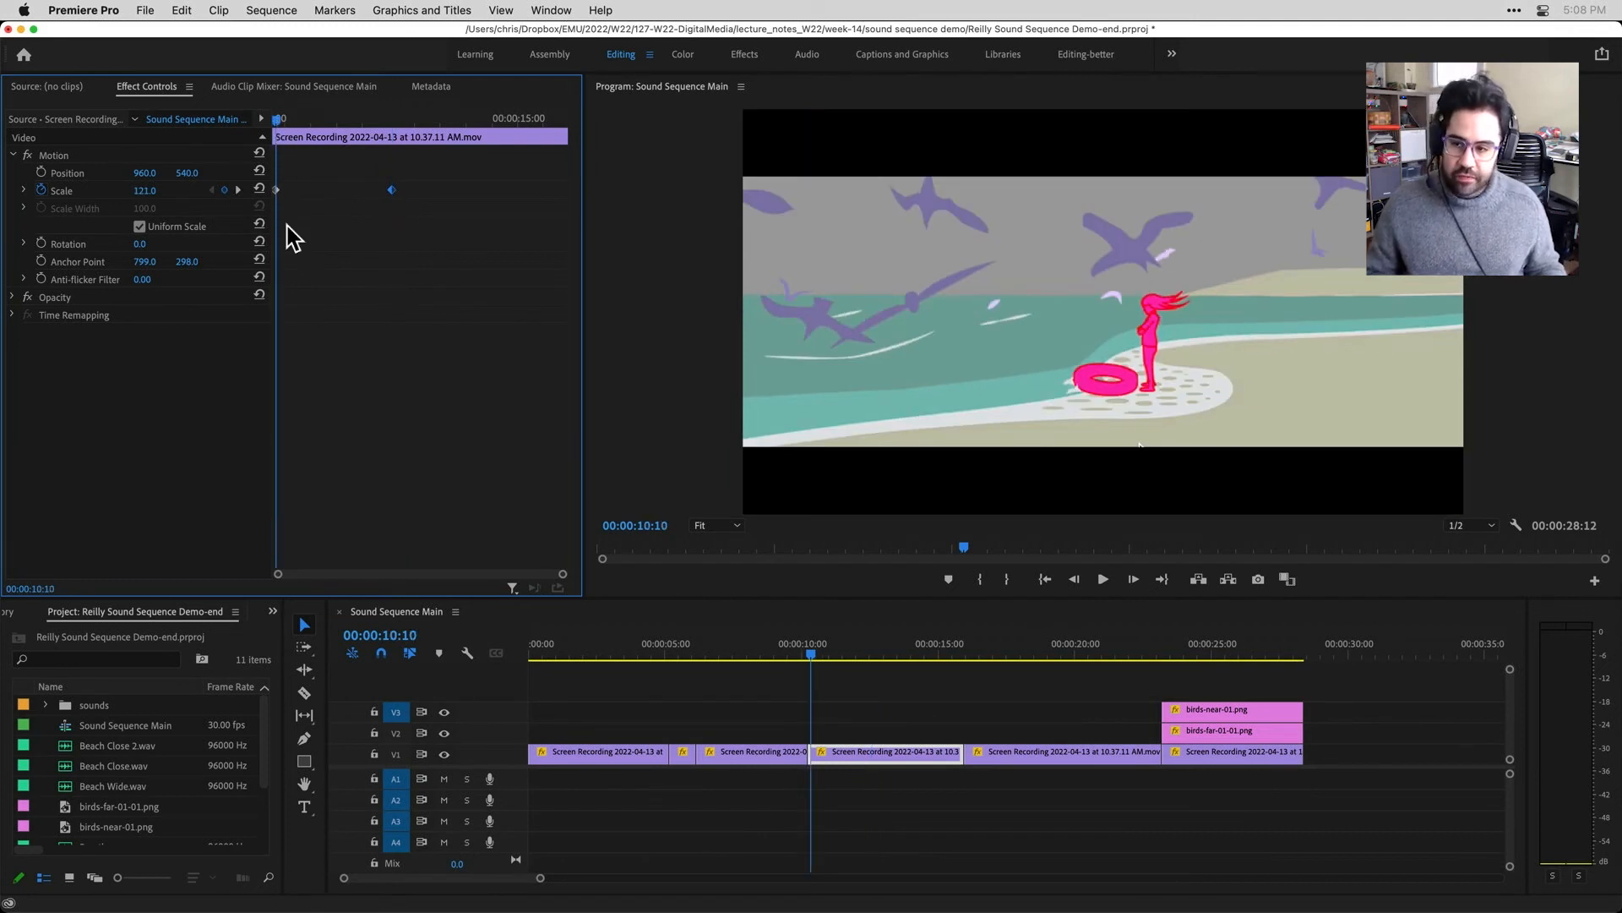
click(146, 192)
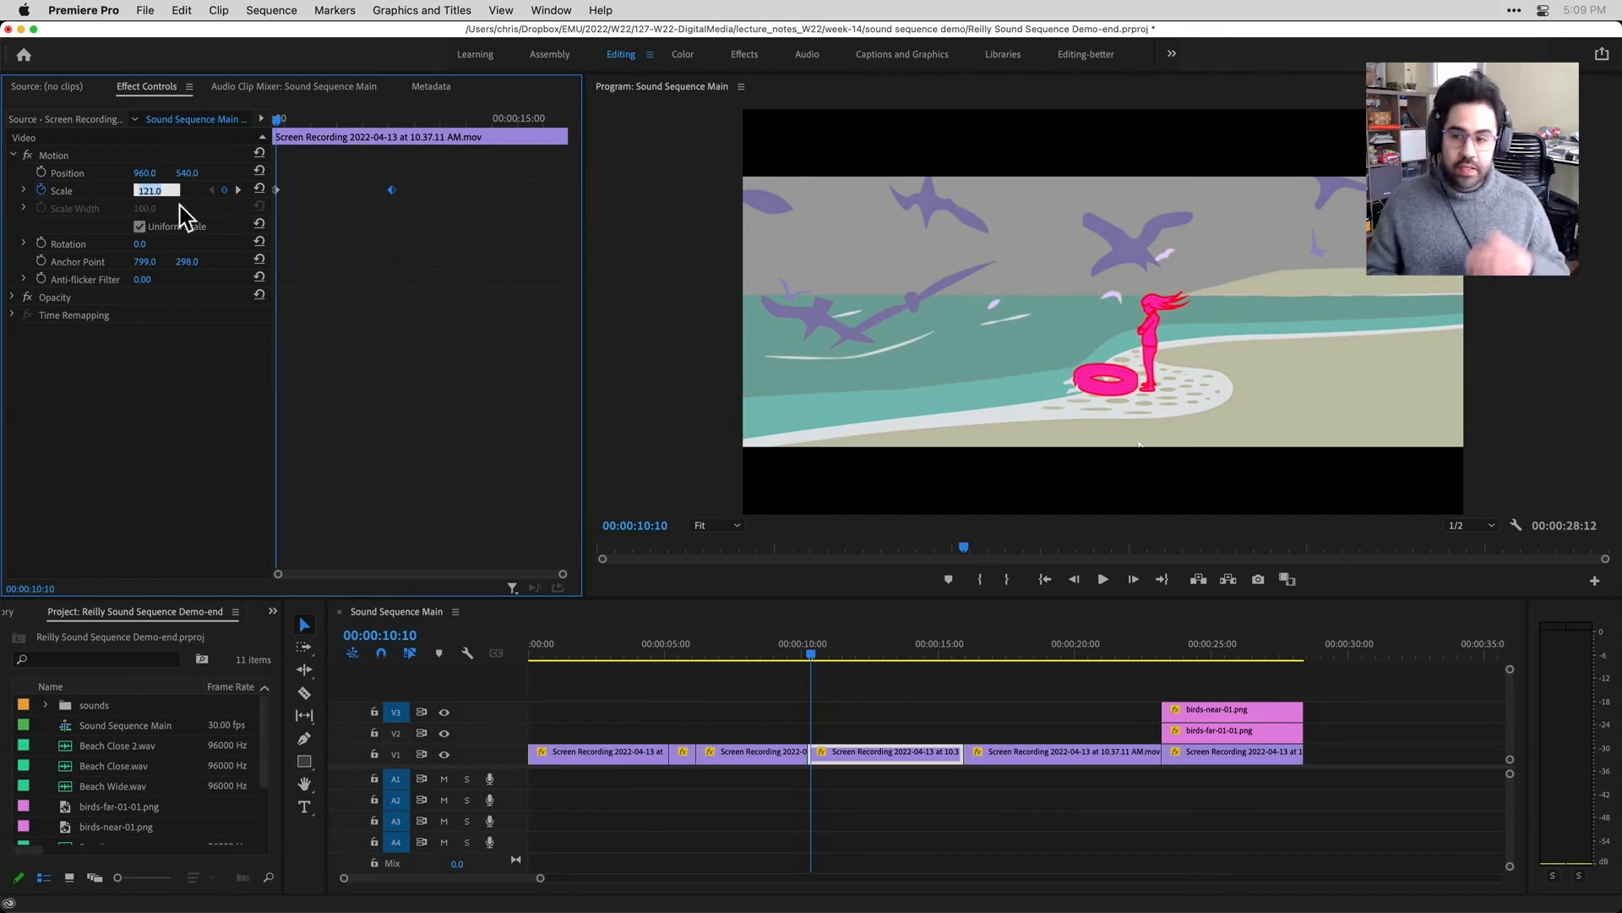
text(100)
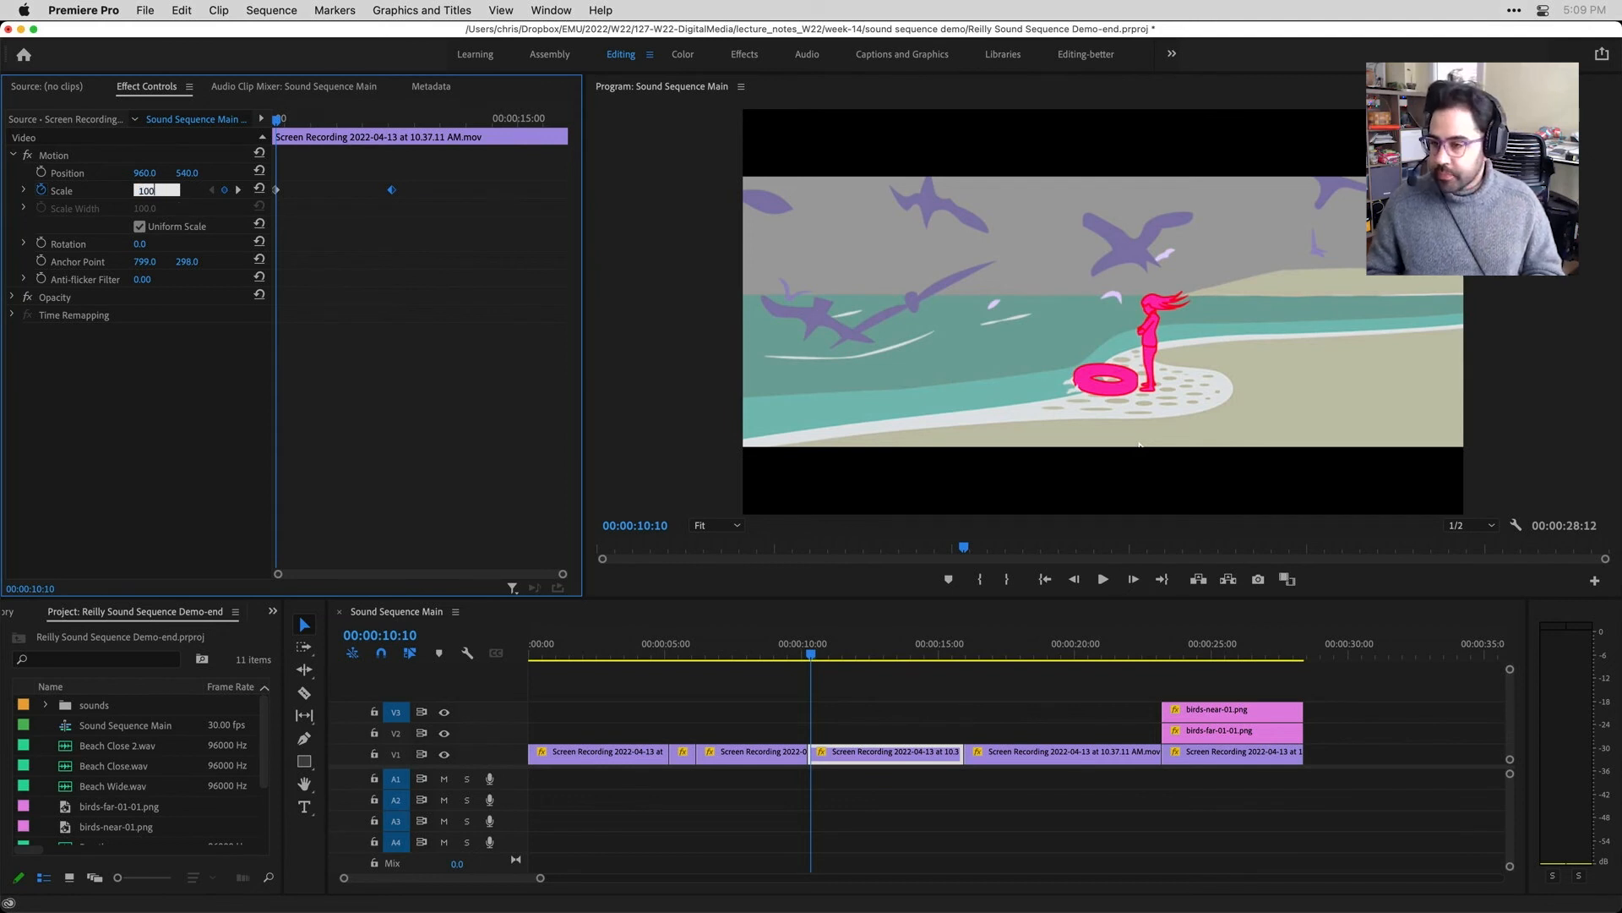
key(Return)
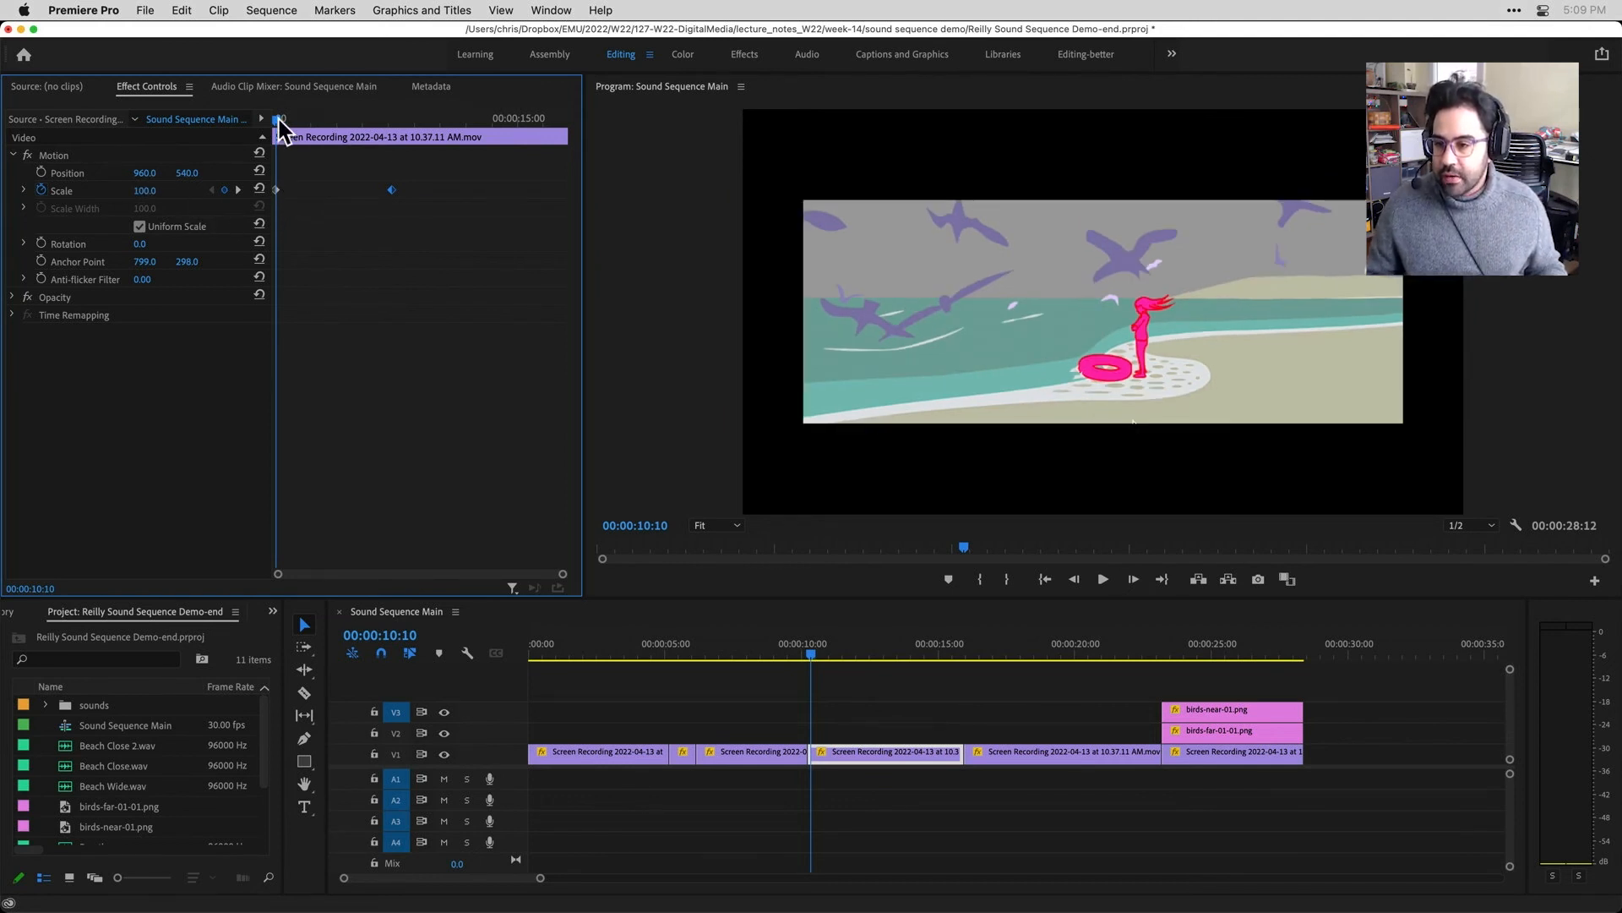
Step: Try a Scale value of 350 at 00:00:12:14, just before the second keyframe, undo it and return to the first keyframe
drag(279, 119, 393, 129)
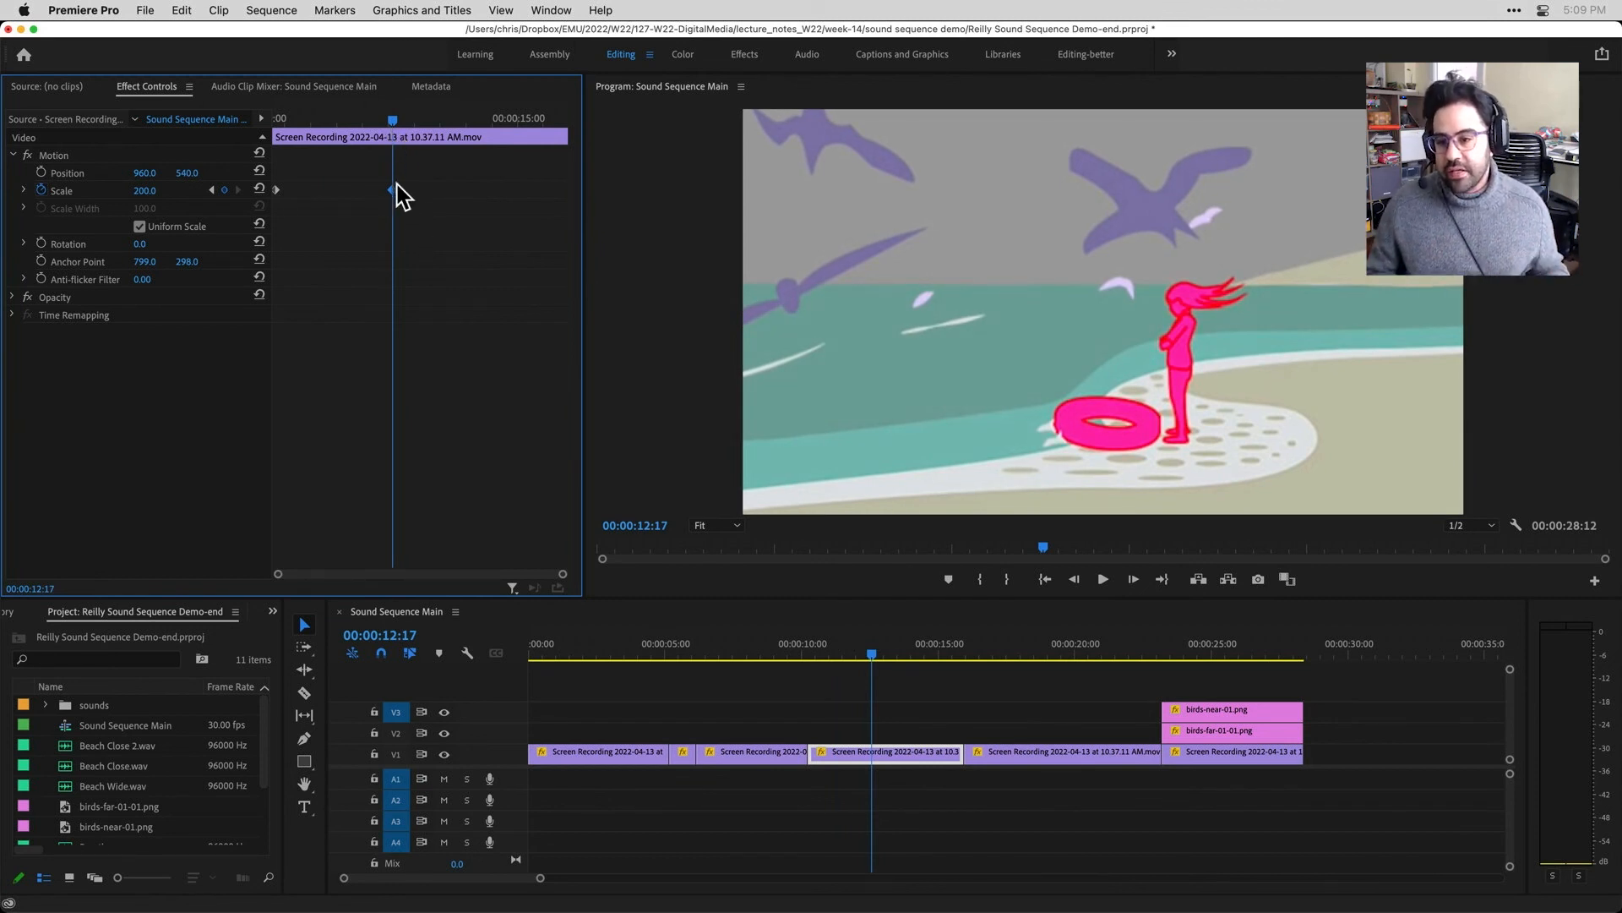
drag(393, 123, 388, 121)
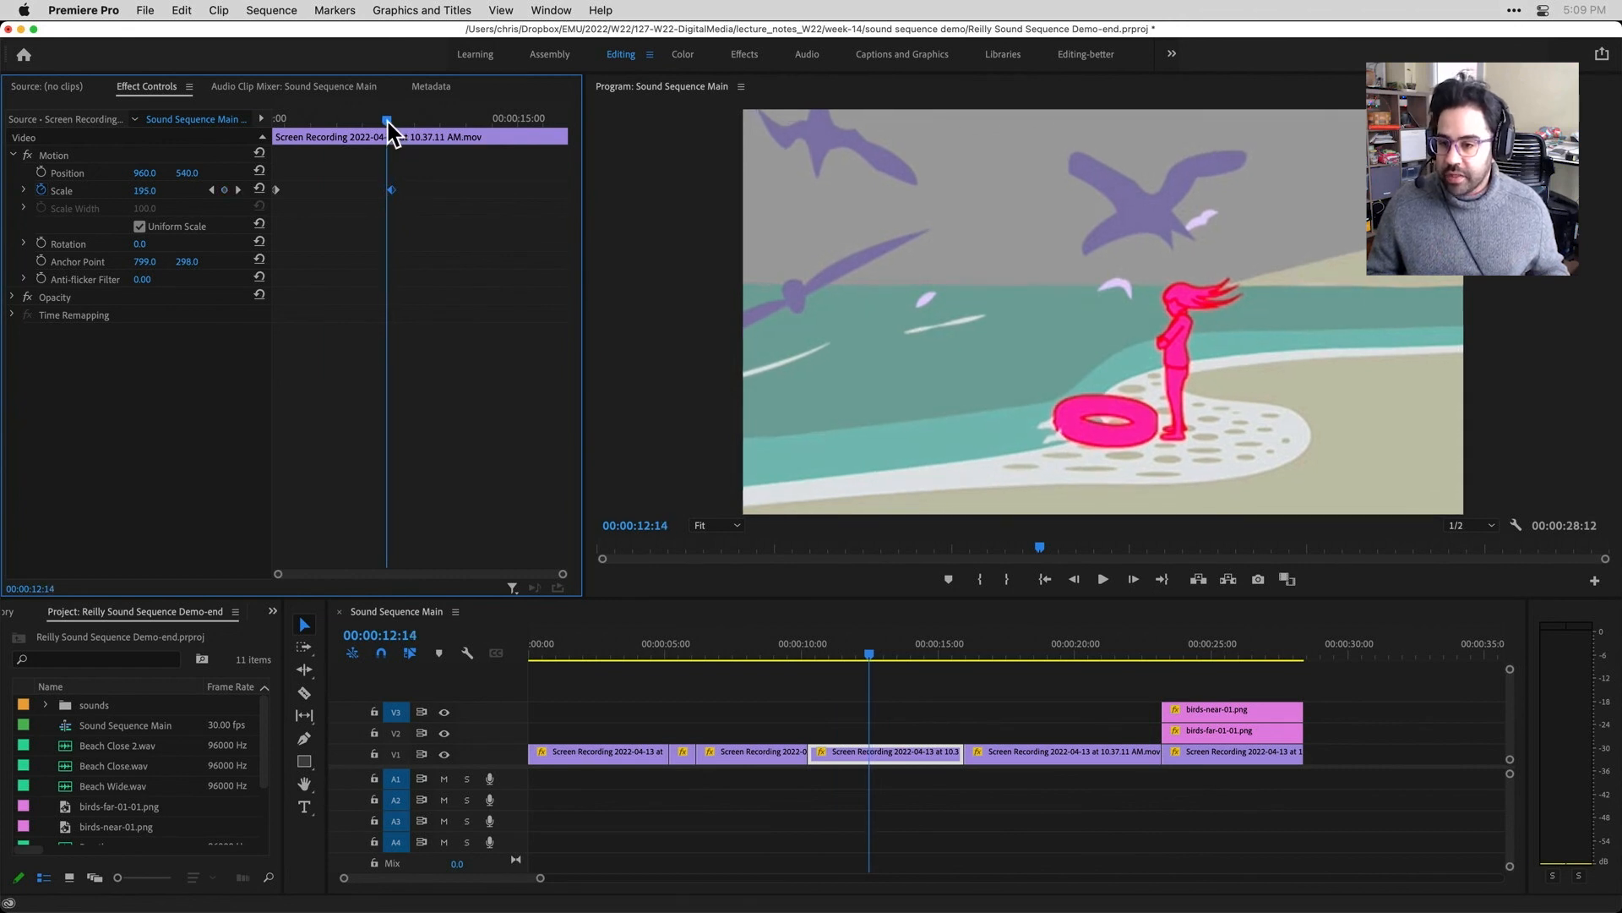
click(151, 191)
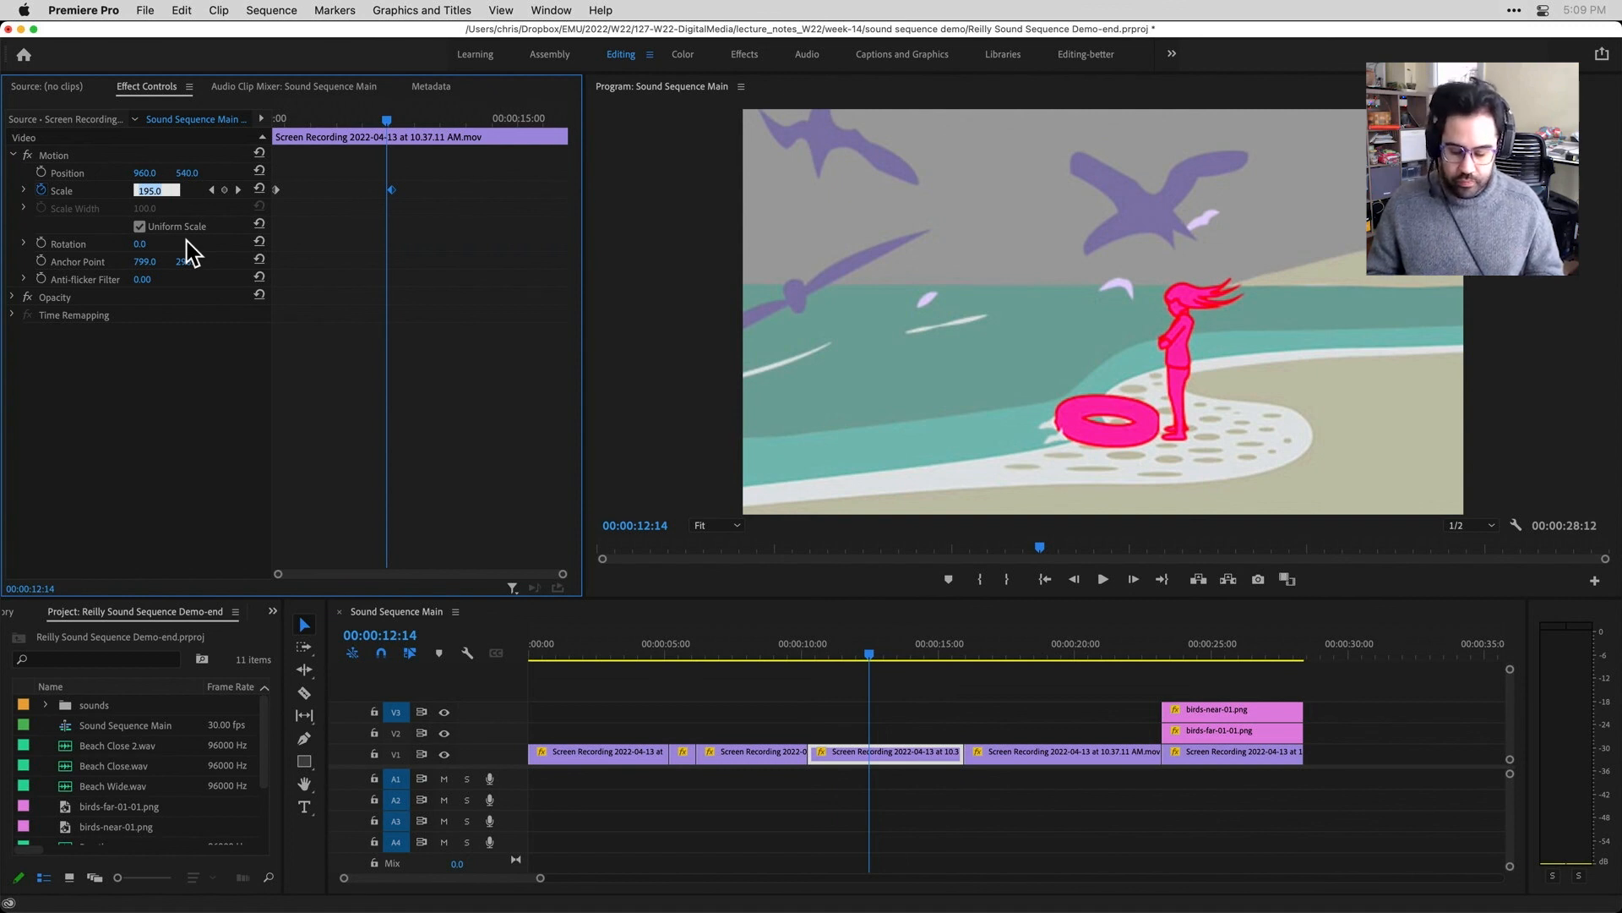
text(350)
key(Return)
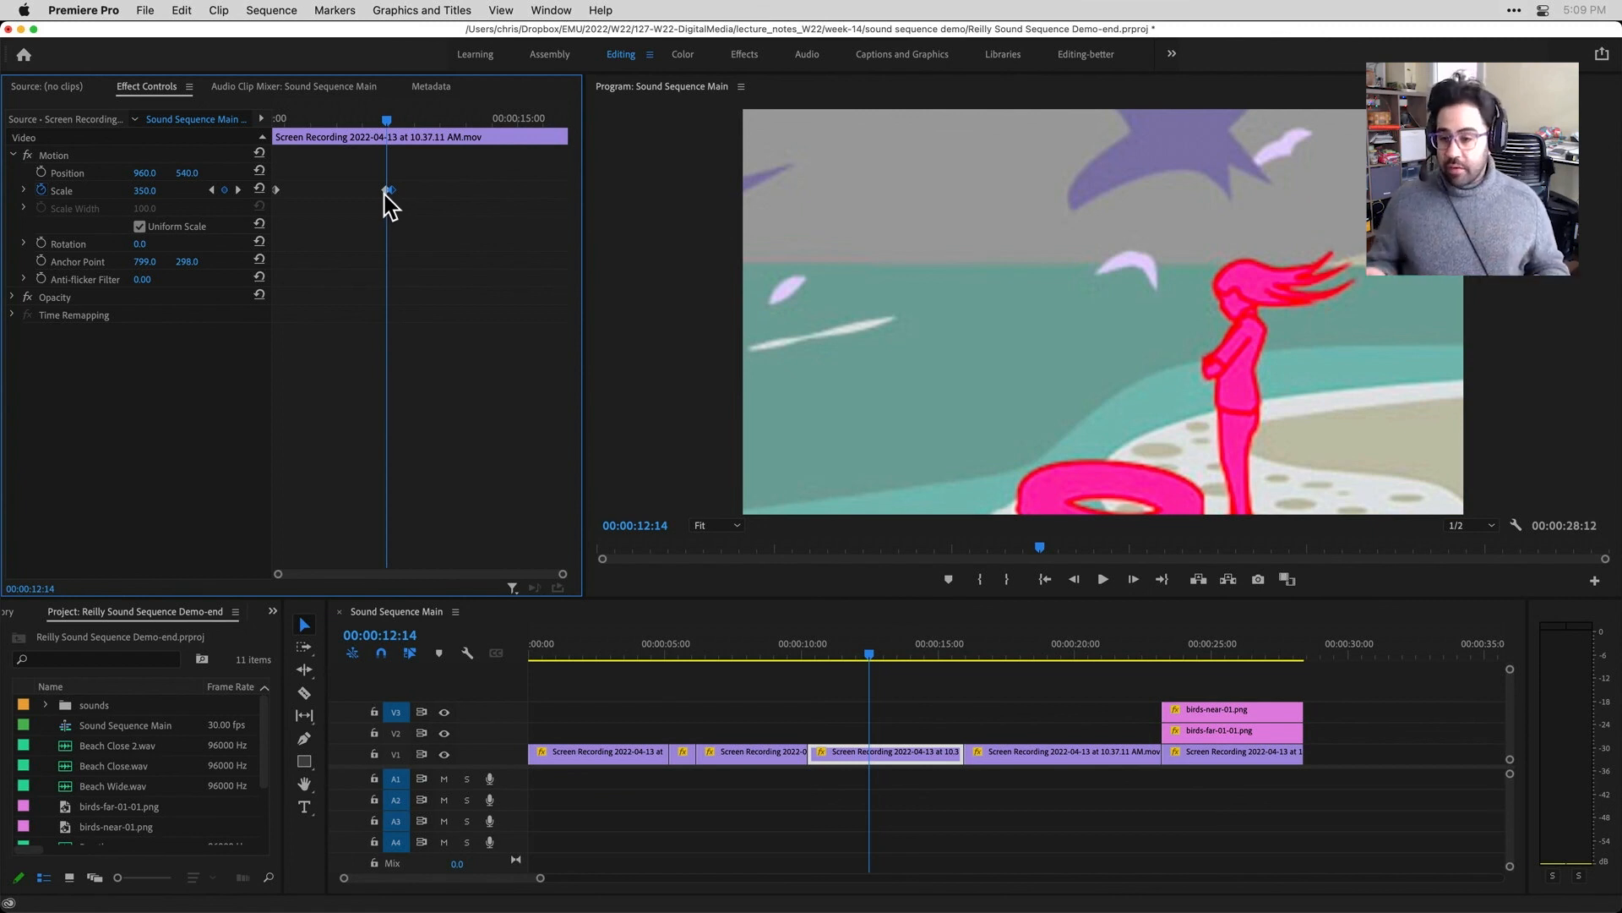
key(super+z)
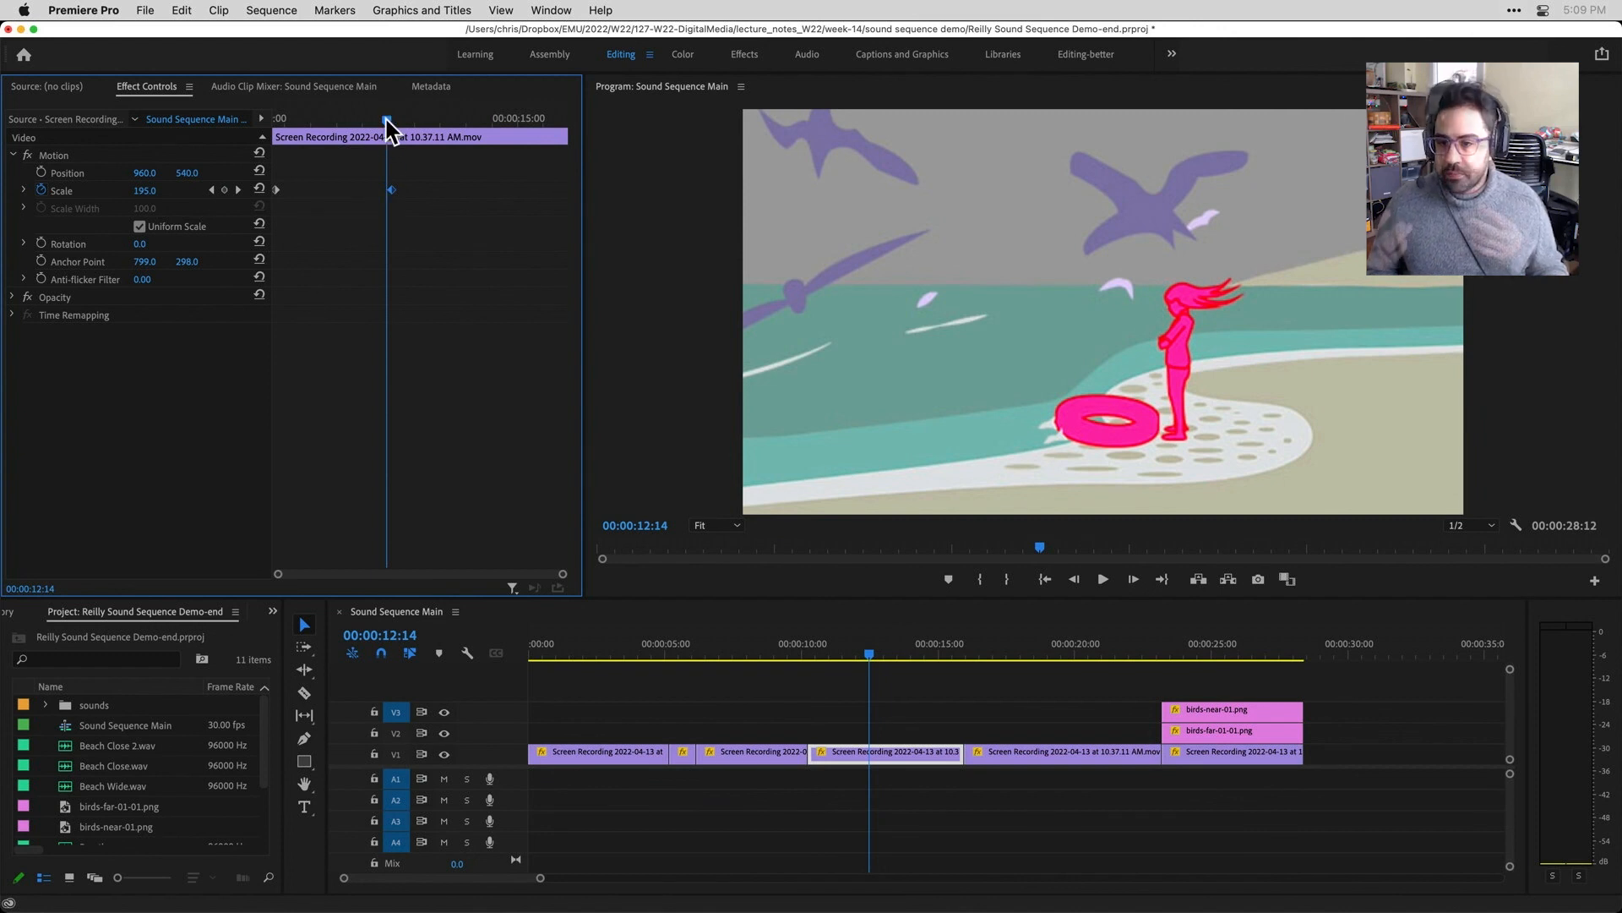
drag(387, 120, 277, 132)
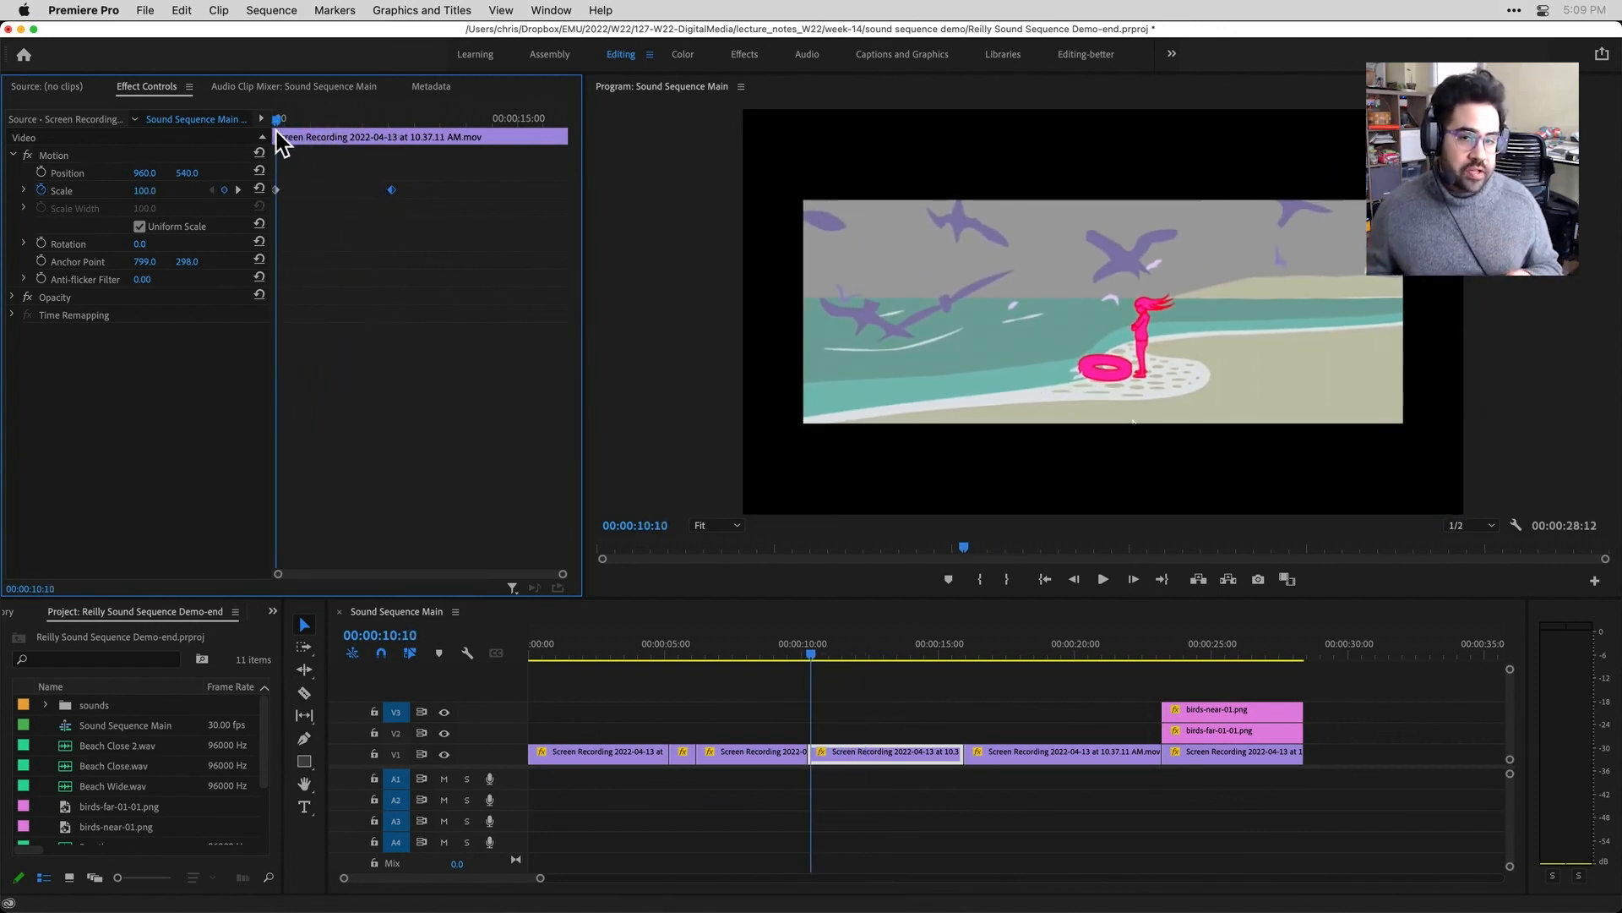